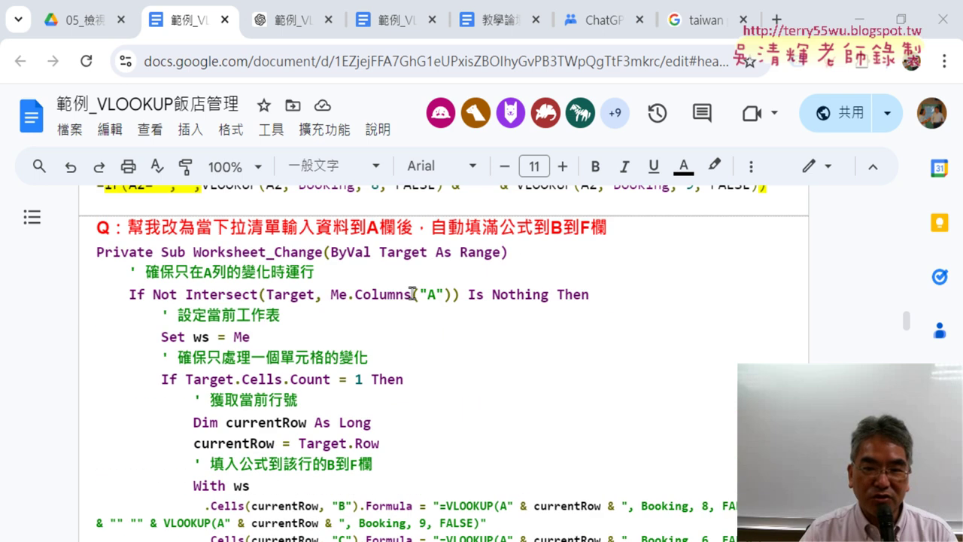
scroll(408, 178, "up", 3)
Select the Worksheet_Change macro code through End Sub in the Google Docs notes
scroll(195, 263, "down", 3)
left_click_drag(102, 250, 362, 452)
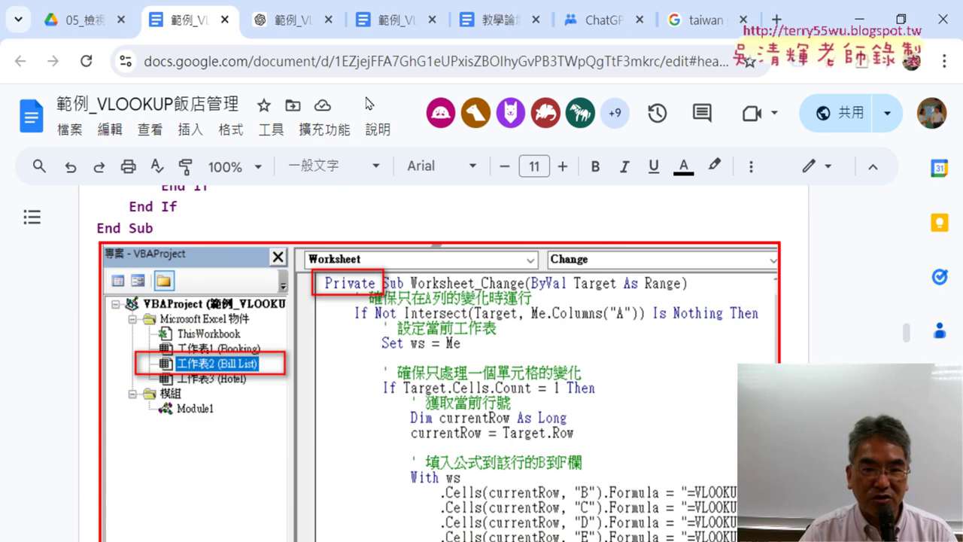
left_click_drag(362, 452, 344, 376)
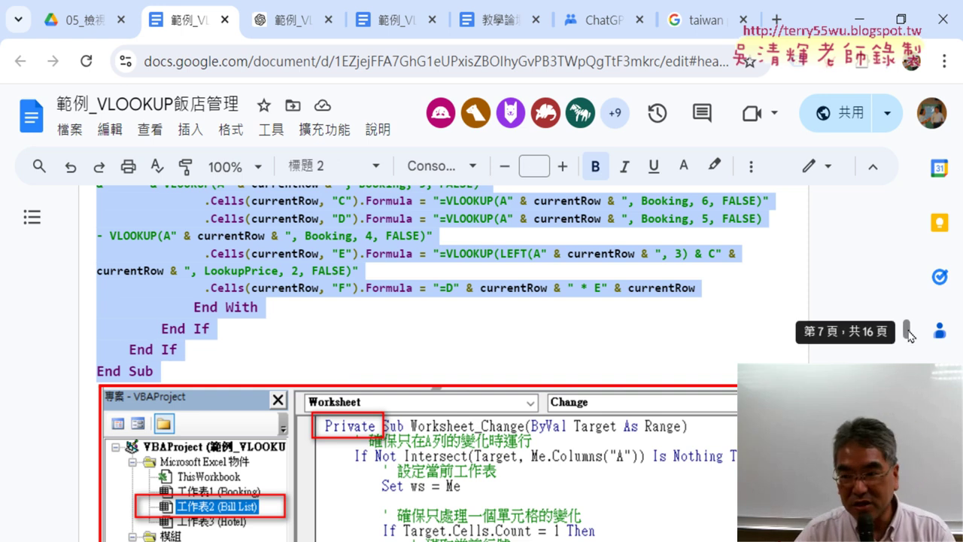
Bring up the VBA editor holding the Bill List Worksheet_Change macro
scroll(715, 312, "up", 3)
scroll(715, 312, "up", 1)
scroll(715, 311, "up", 1)
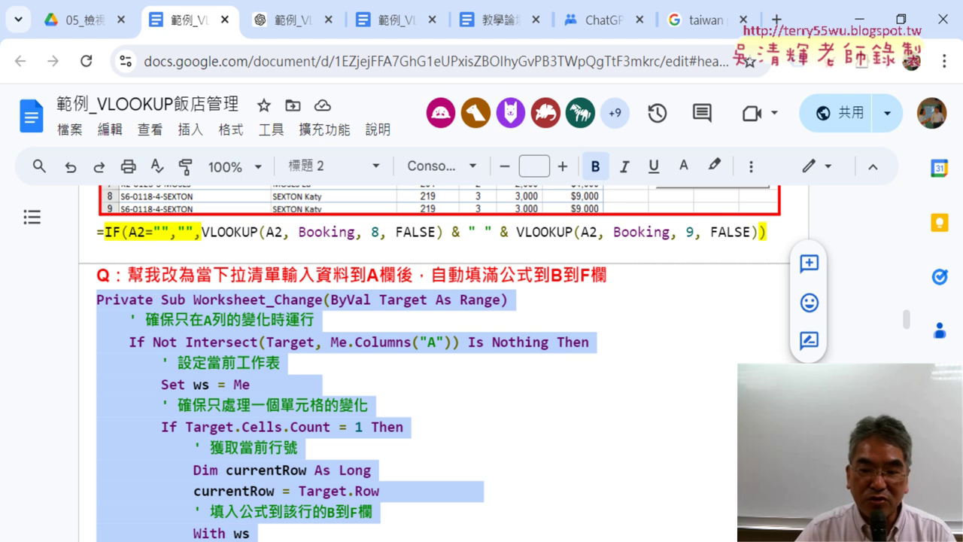
key("alt+Tab")
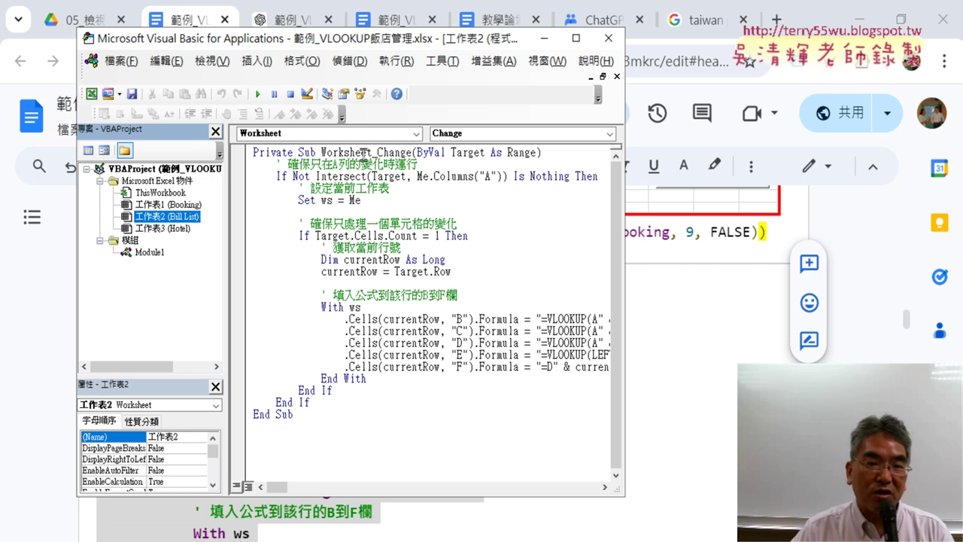
Delete the blank lines after Set ws = Me and currentRow = Target.Row
left_click_drag(398, 37, 624, 37)
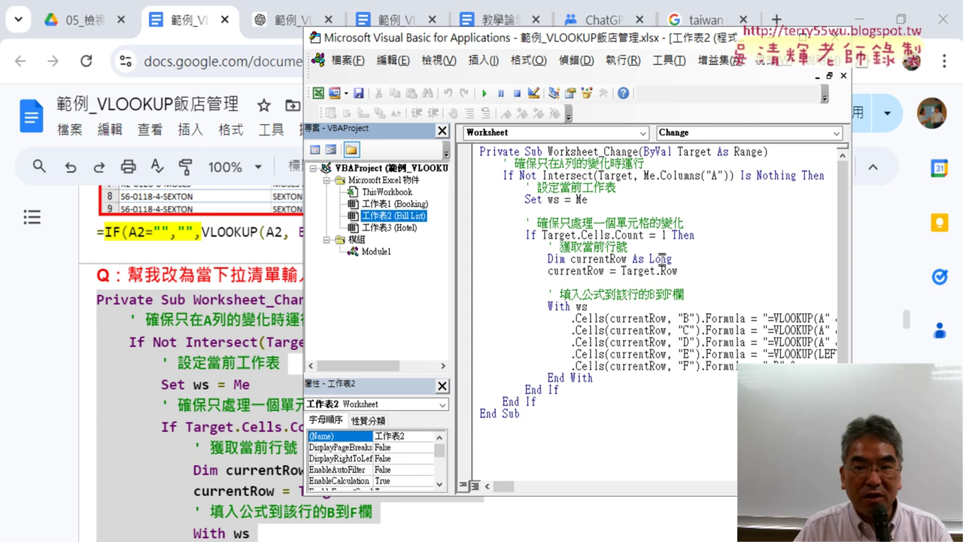
left_click(648, 203)
key("Delete")
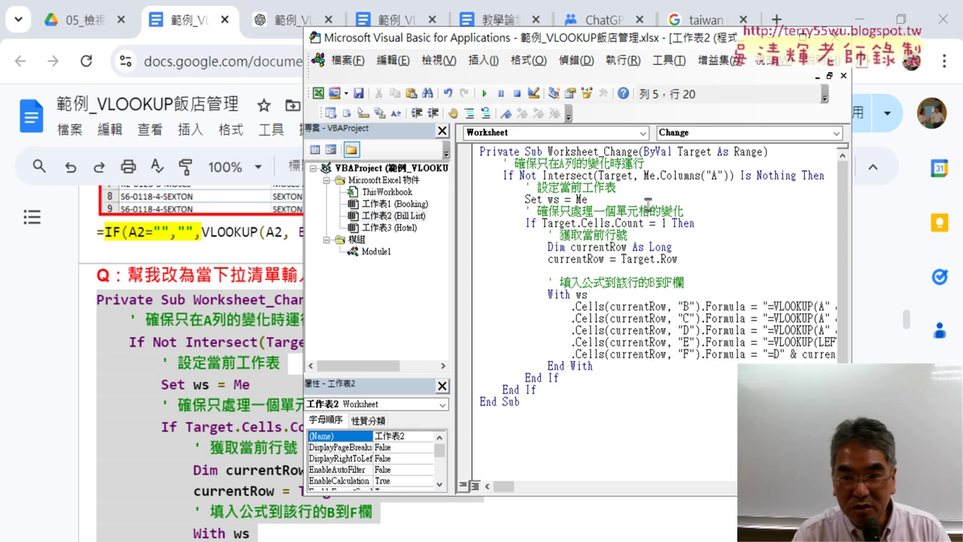
key("Down")
key("Down")
key("Down")
key("Down")
key("Down")
key("Delete")
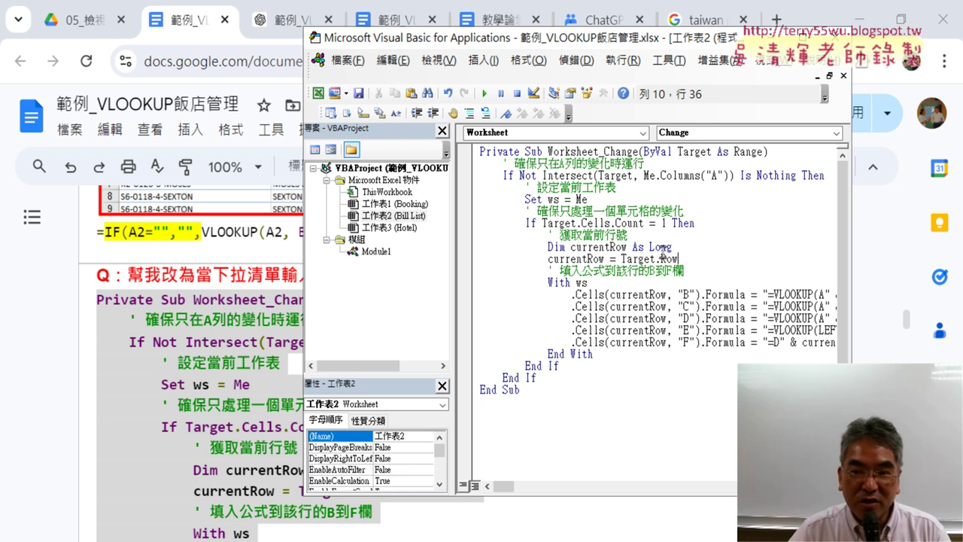
Remove the Dim currentRow As Long declaration and widen the code pane
left_click_drag(681, 247, 481, 247)
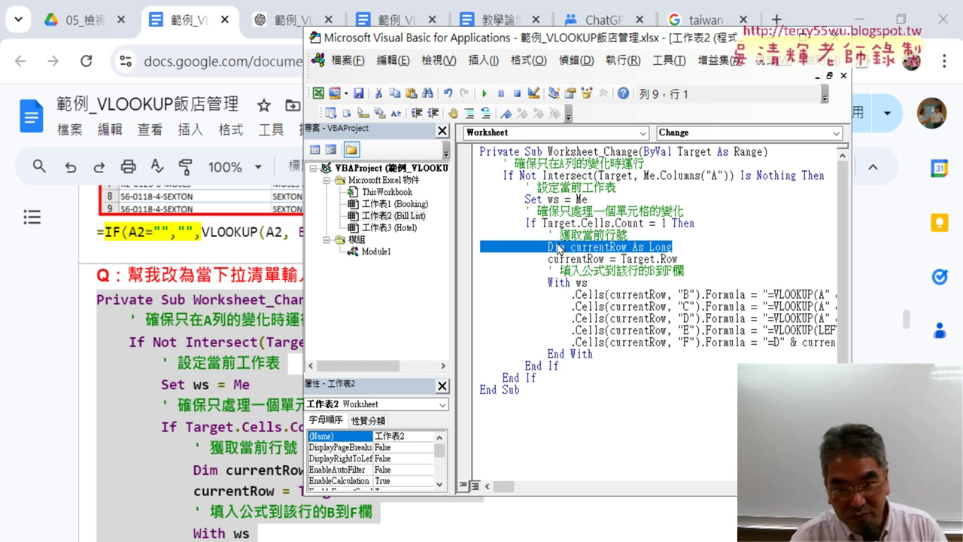
key("Delete")
key("Delete")
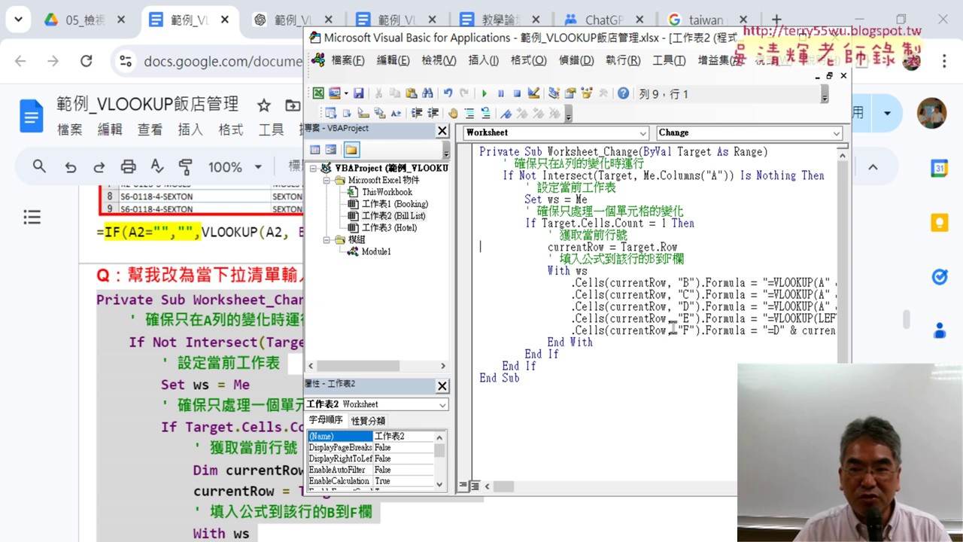
double_click(712, 175)
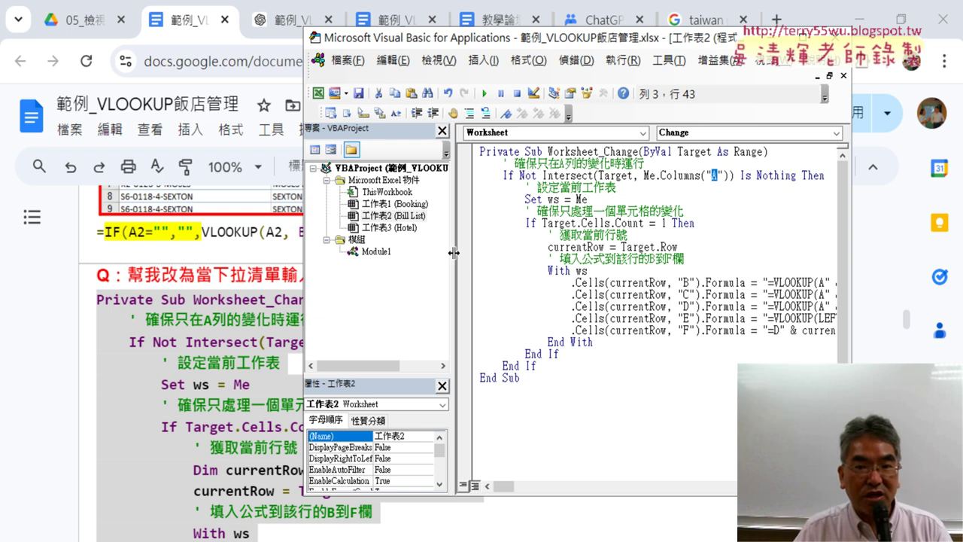
left_click_drag(454, 253, 405, 253)
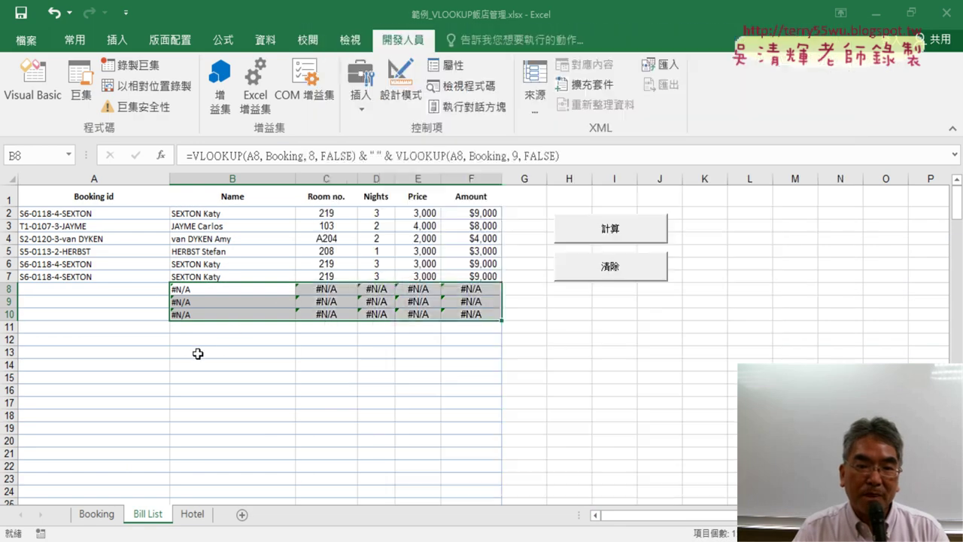
Empty cell A7 on Bill List to test the macro
left_click(188, 314)
left_click(136, 276)
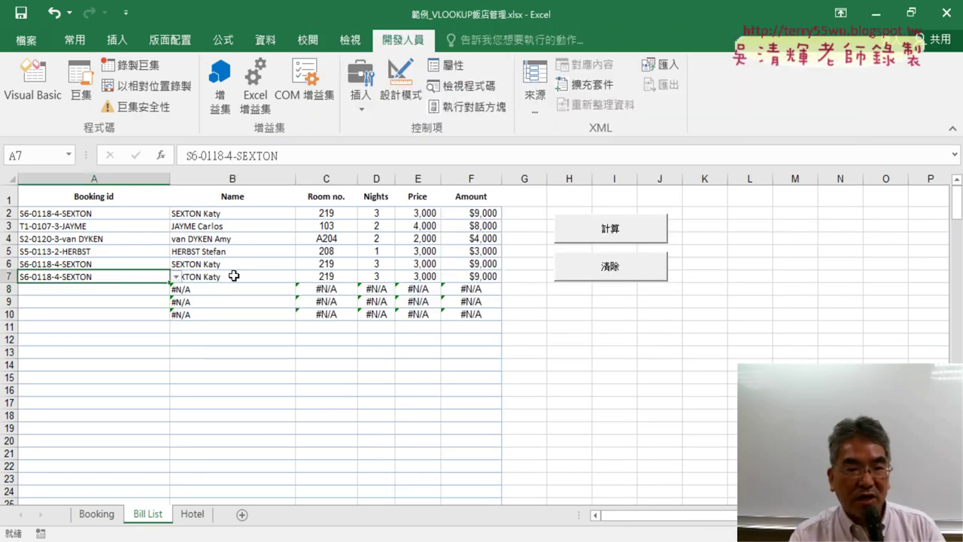
key("Delete")
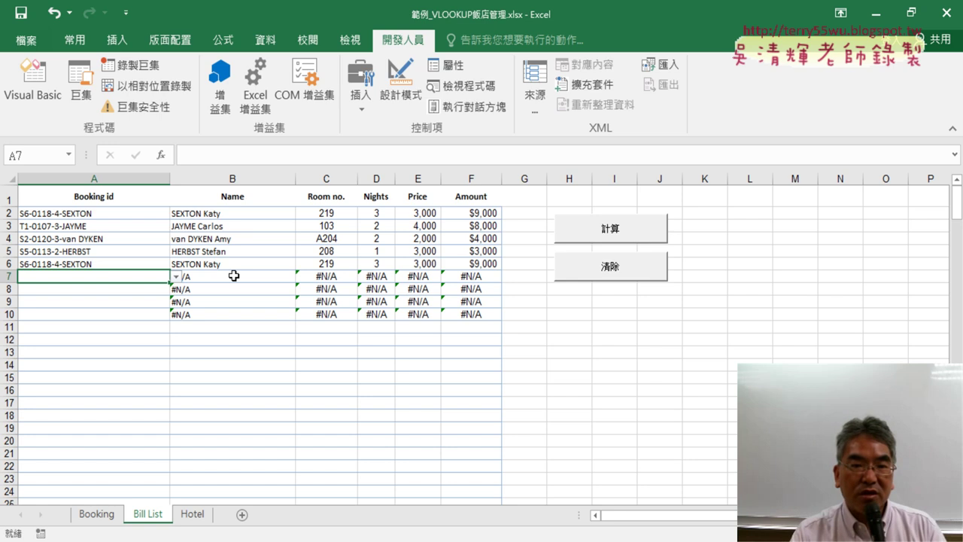
Clear the leftover #N/A formulas in B7:F10 and return to the Google Docs notes
left_click_drag(234, 276, 469, 285)
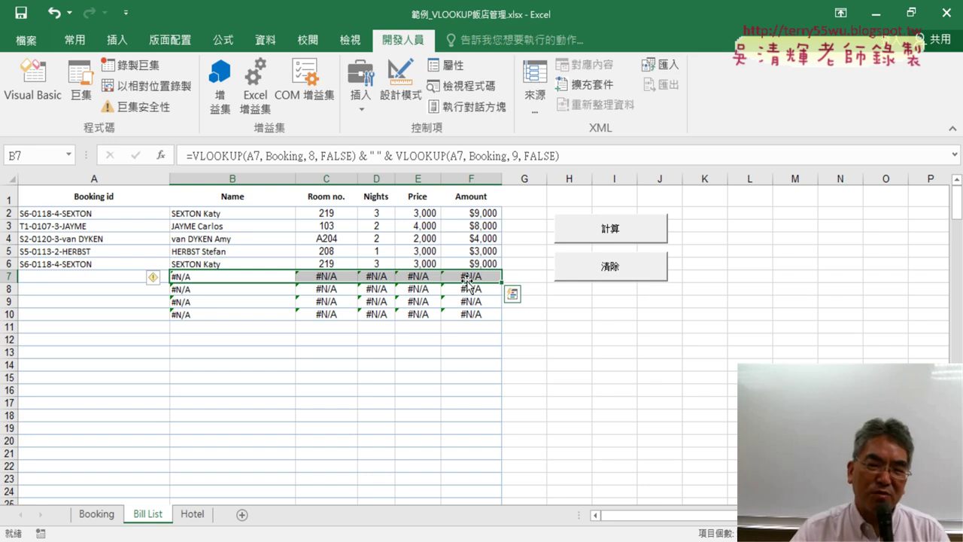
left_click_drag(214, 276, 463, 324)
key("Delete")
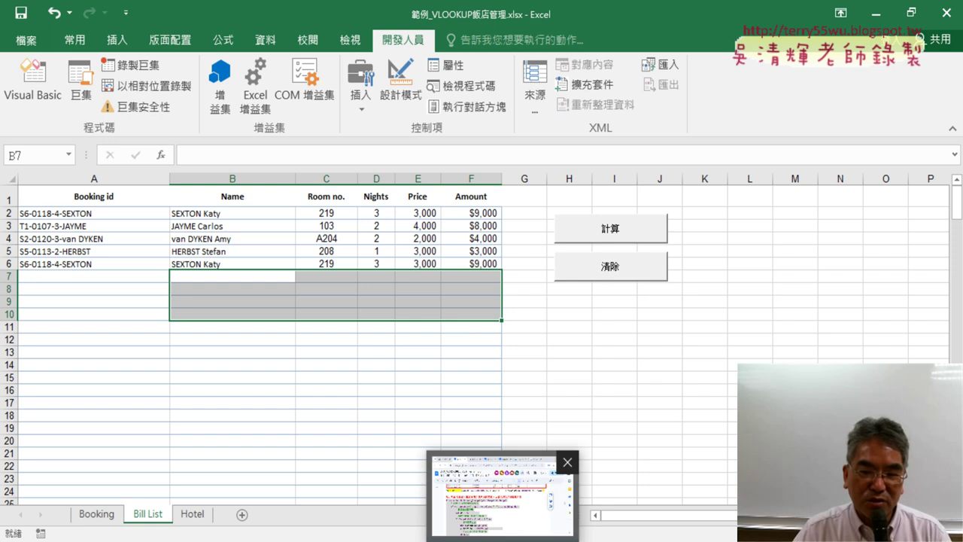
left_click(525, 518)
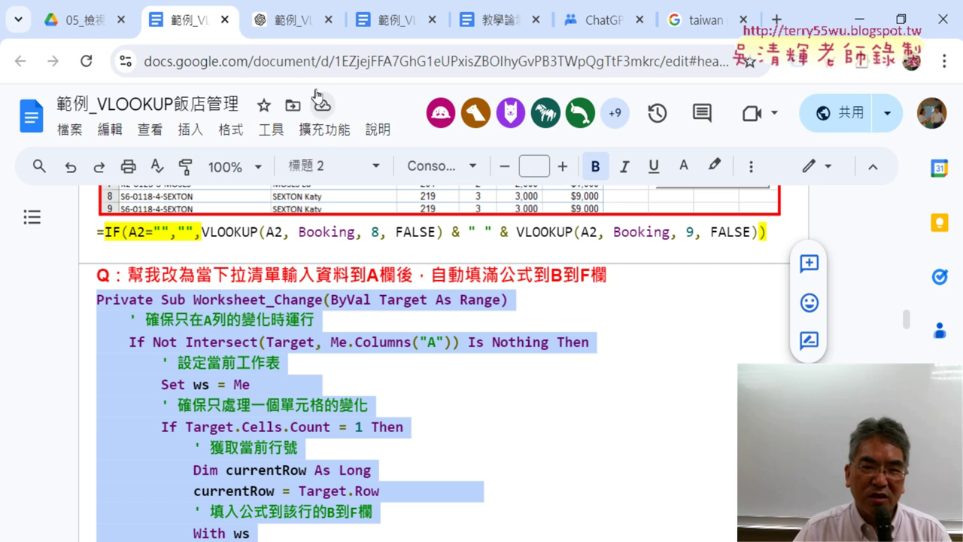
Switch to the ChatGPT VBA conversation and scroll up through it
left_click(280, 28)
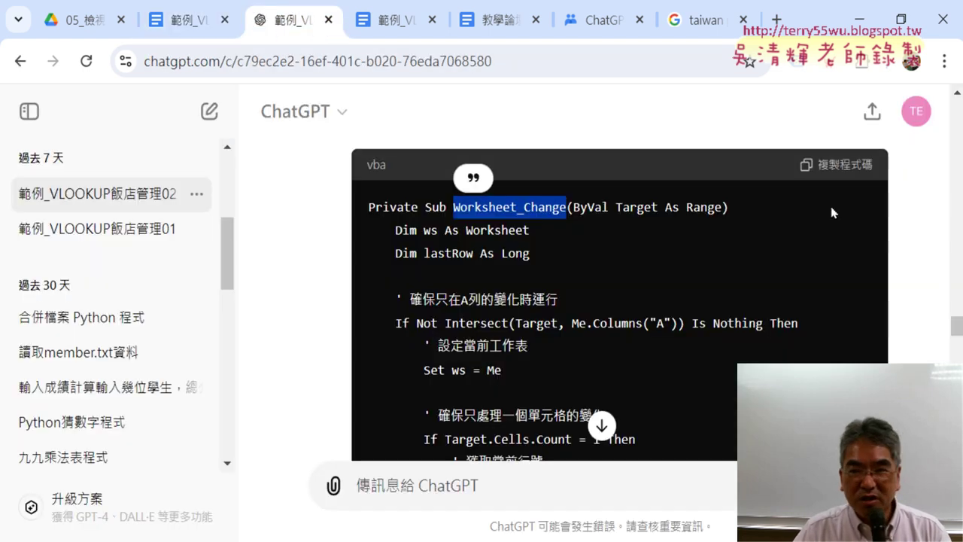
scroll(683, 213, "up", 2)
scroll(683, 214, "up", 1)
scroll(670, 203, "up", 2)
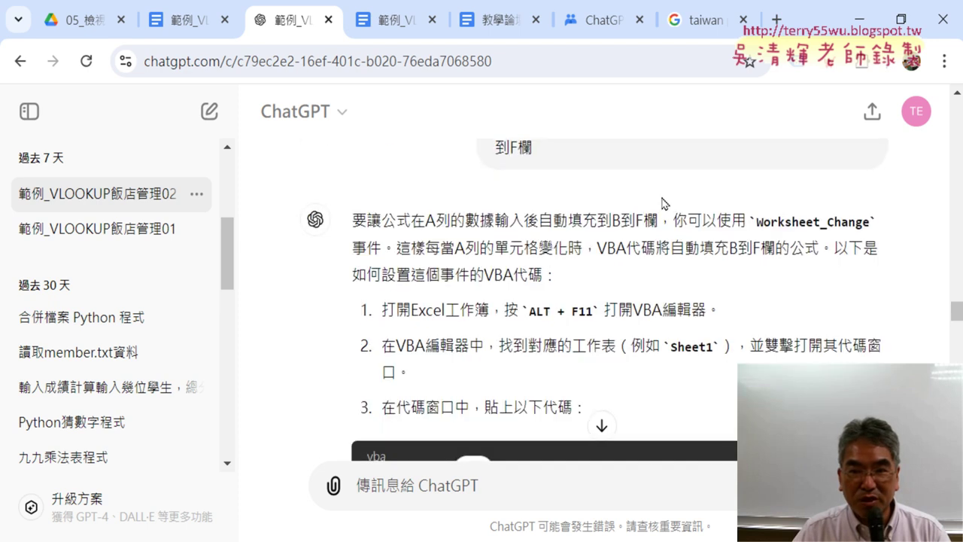
scroll(667, 200, "up", 1)
left_click_drag(496, 220, 538, 252)
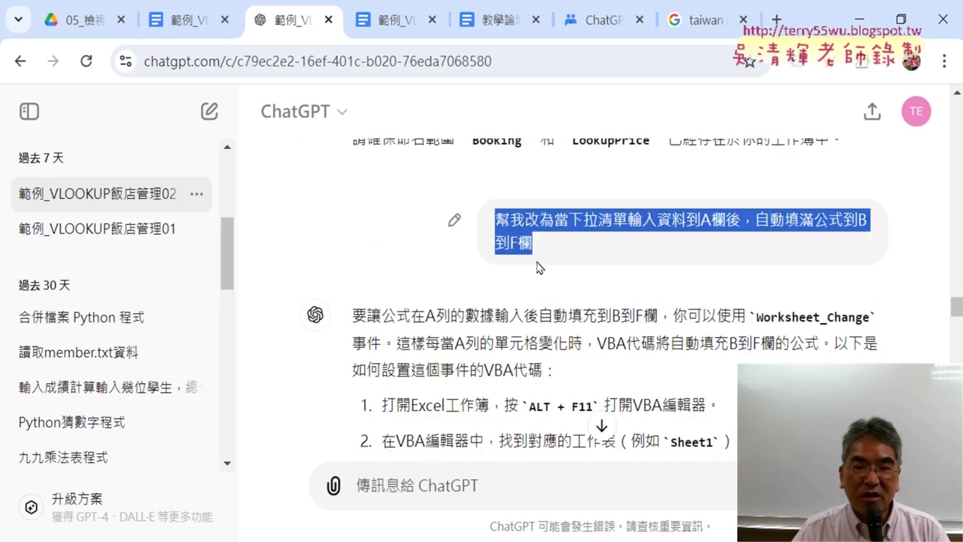
Scroll to the follow-up request and highlight its part about clearing columns B to F
scroll(285, 279, "down", 4)
scroll(283, 278, "down", 3)
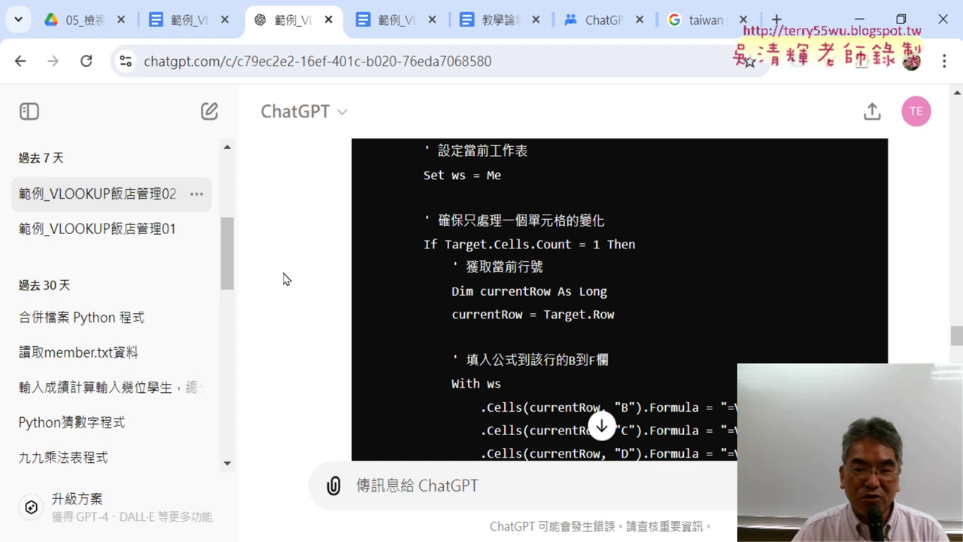
scroll(282, 279, "down", 2)
scroll(283, 279, "down", 1)
scroll(282, 278, "down", 1)
scroll(283, 279, "down", 2)
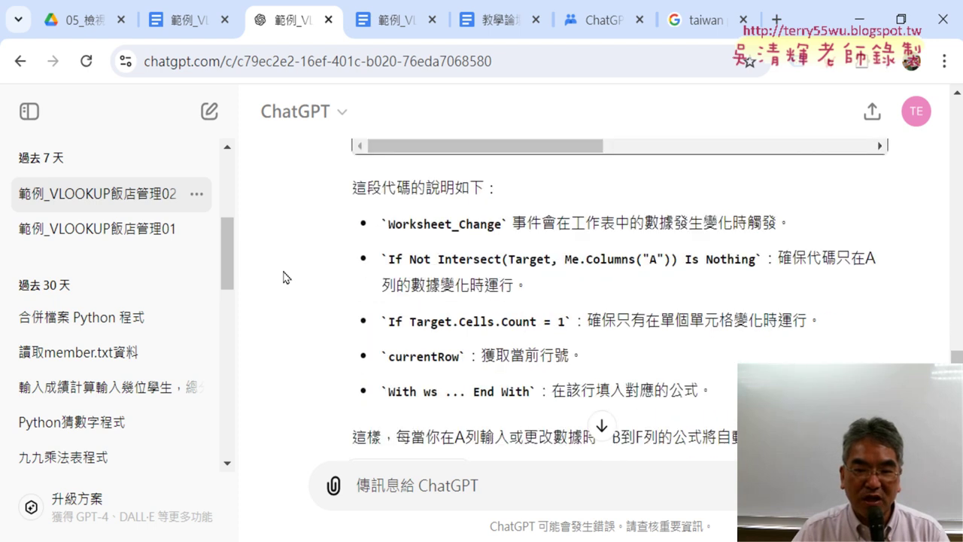
scroll(283, 279, "down", 1)
scroll(301, 277, "down", 1)
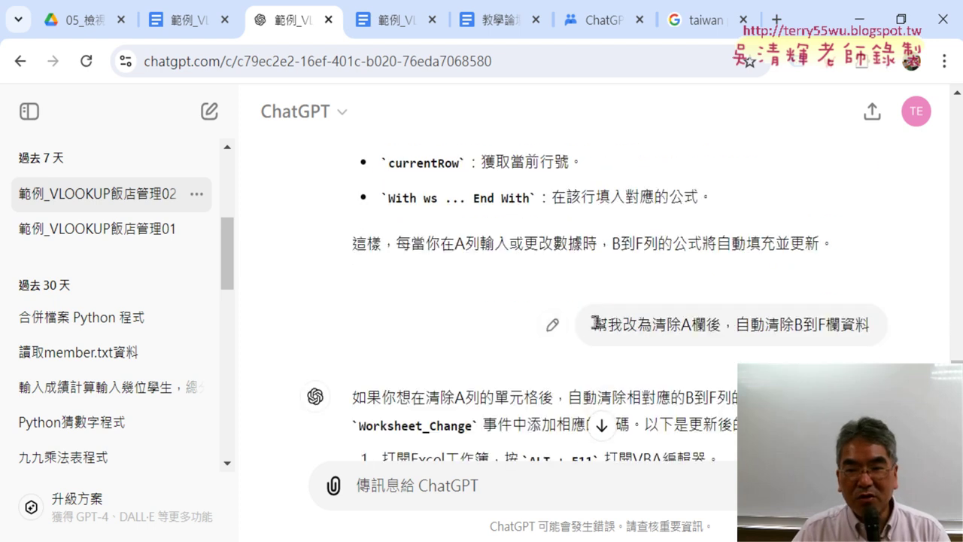
left_click_drag(594, 325, 721, 325)
left_click(700, 325)
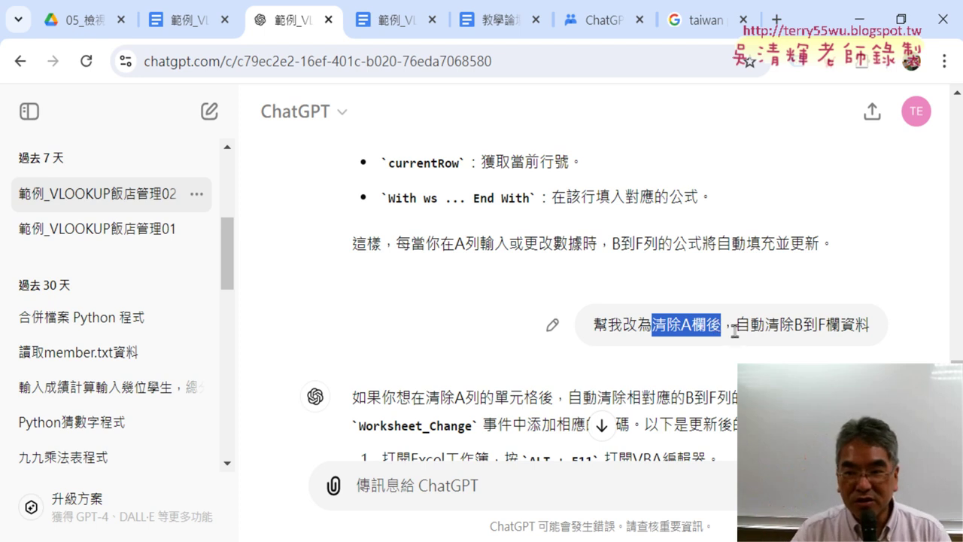
mouse_move(735, 325)
left_mouse_down()
mouse_move(870, 325)
mouse_move(593, 325)
left_mouse_up()
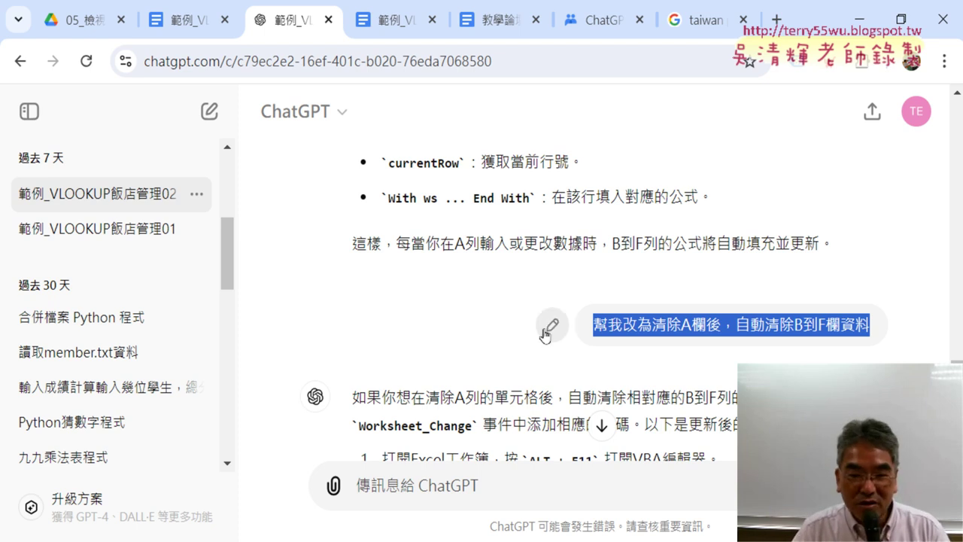
Highlight A列, Worksheet_Change and 代碼 in the opening of ChatGPT's reply
scroll(547, 335, "down", 3)
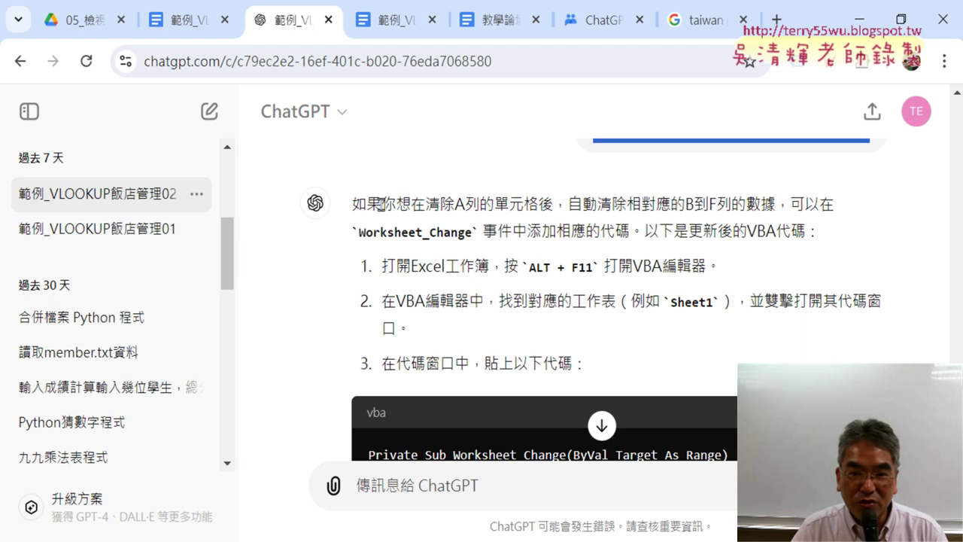
left_click_drag(454, 203, 479, 203)
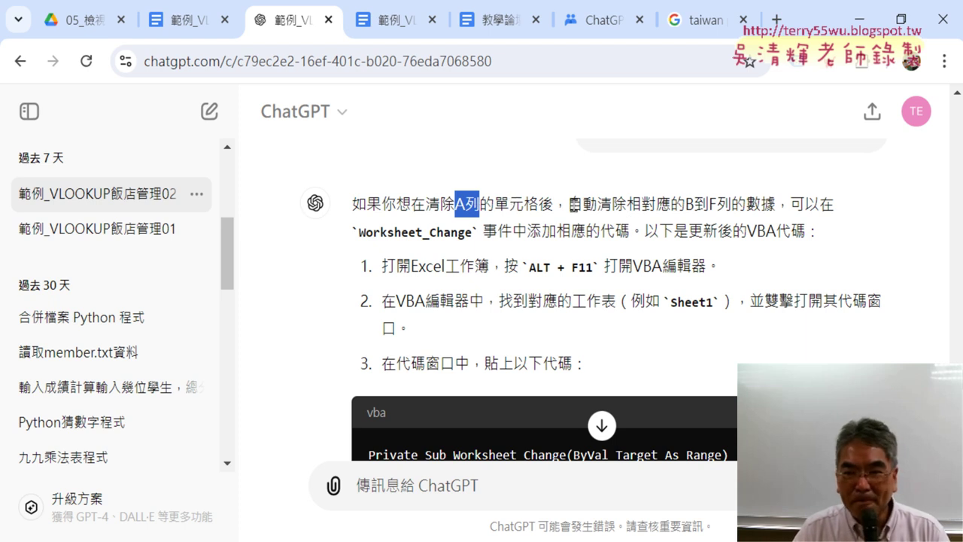
left_click(574, 203)
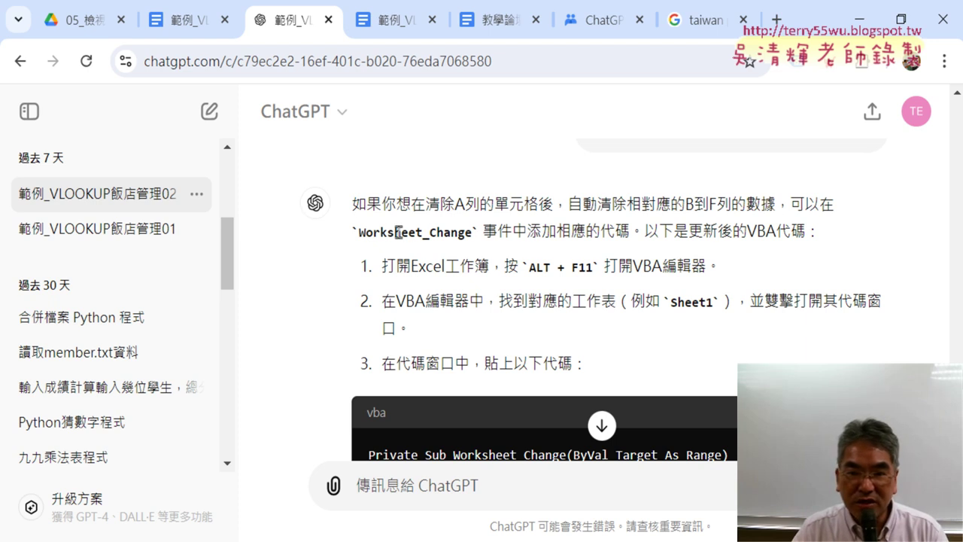
left_click_drag(358, 232, 473, 233)
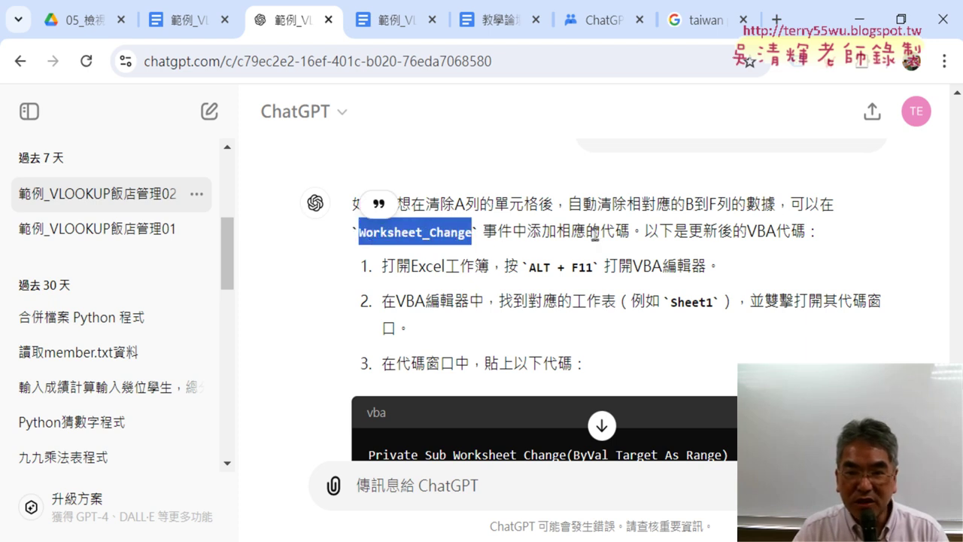
left_click_drag(602, 235, 629, 234)
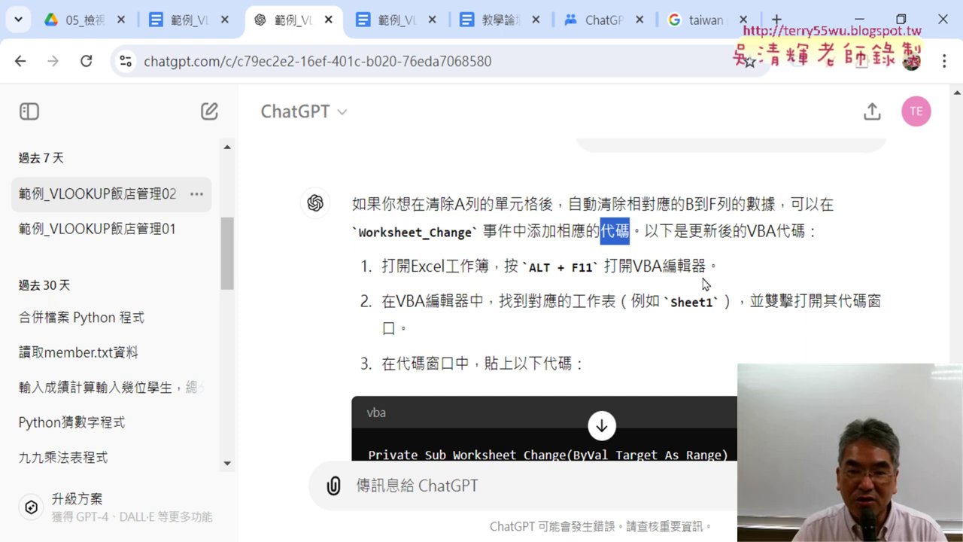
Review the new IsEmpty branch that clears columns B to F
scroll(707, 286, "down", 3)
scroll(602, 288, "down", 2)
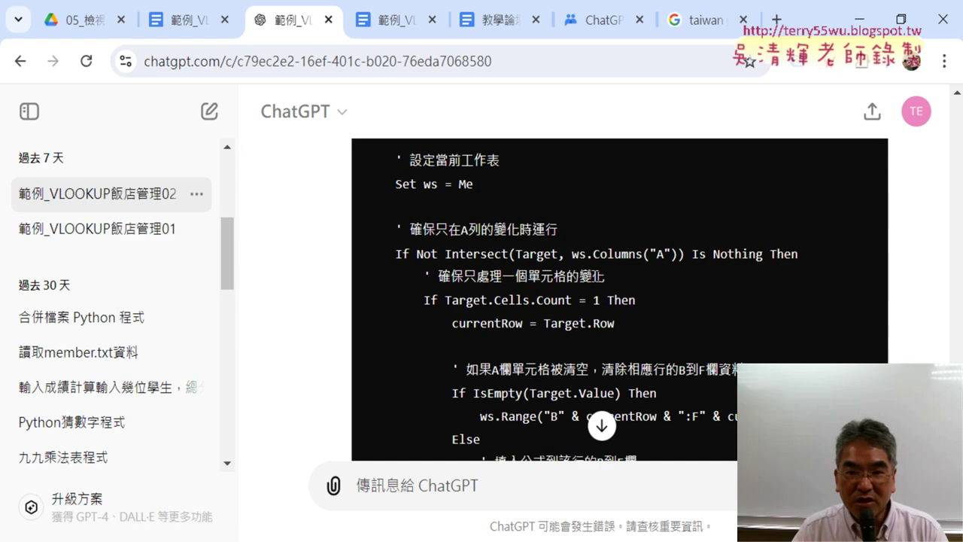
scroll(476, 224, "down", 2)
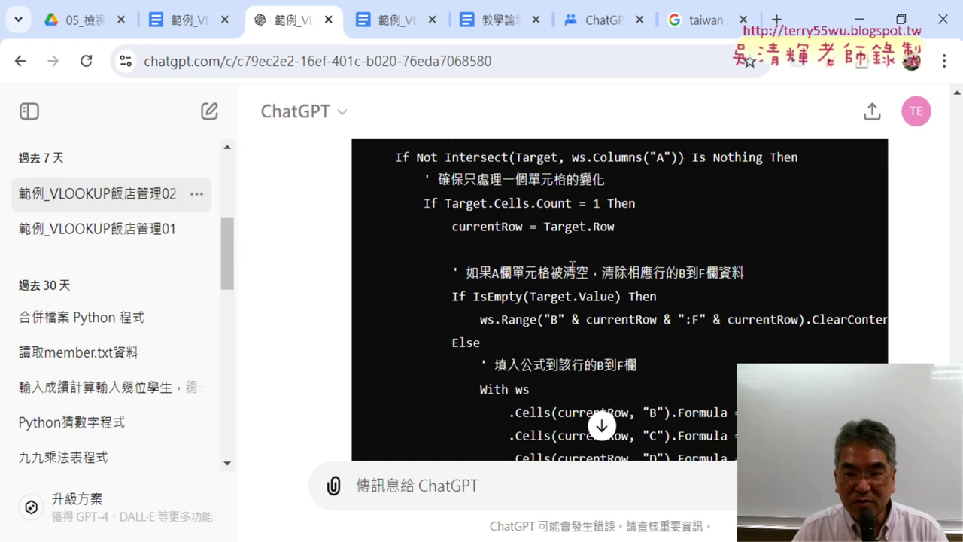
left_click_drag(479, 345, 434, 277)
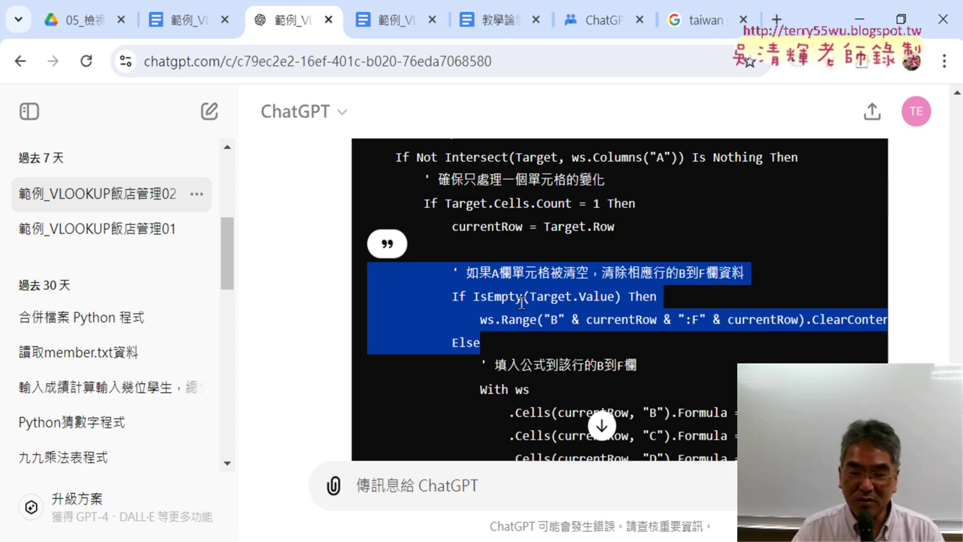
scroll(561, 326, "down", 2)
scroll(561, 325, "down", 2)
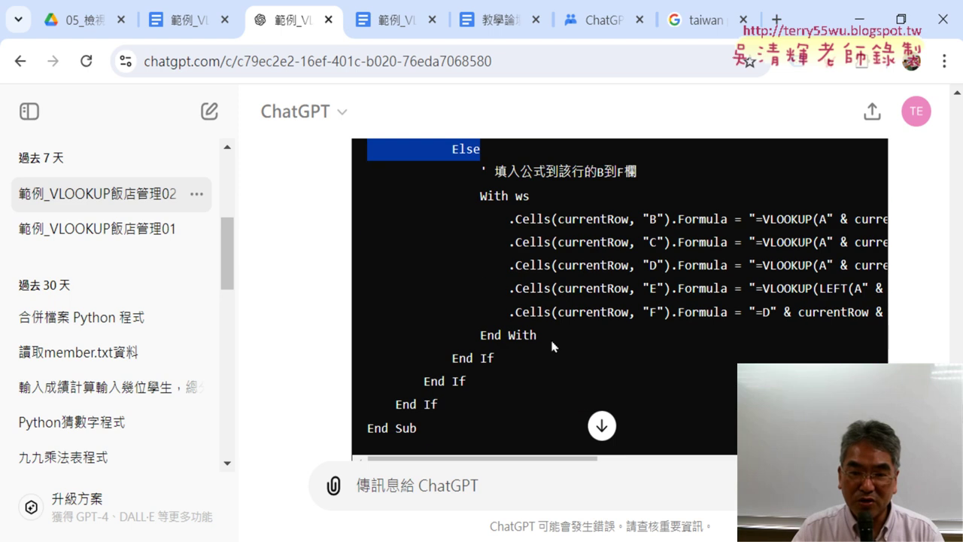
scroll(567, 316, "up", 2)
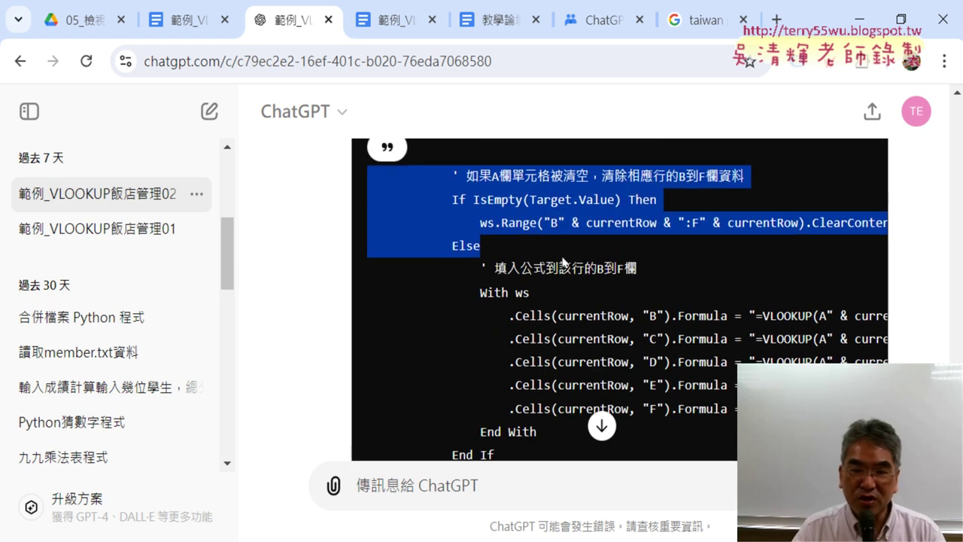
left_click(505, 254)
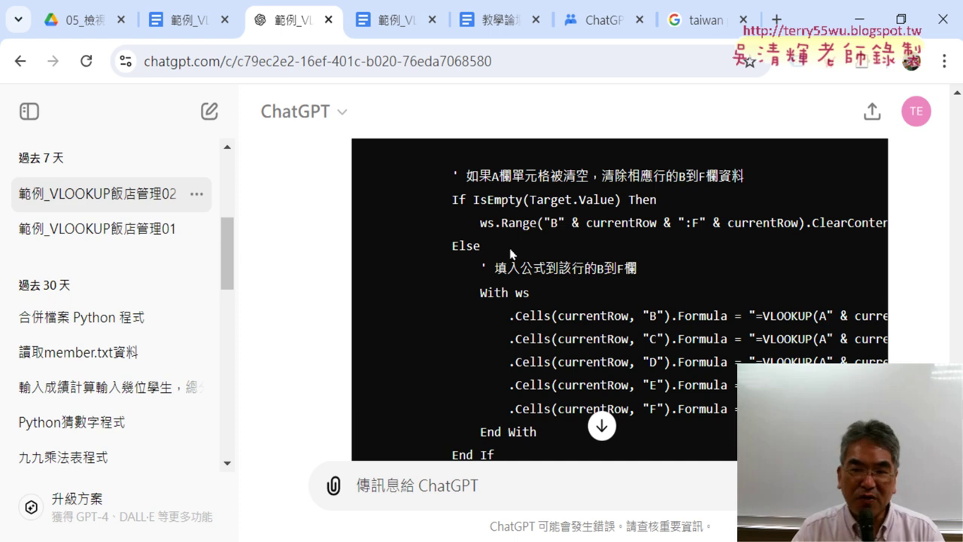
Copy the full revised VBA code from the answer's code block
scroll(510, 253, "up", 4)
scroll(645, 256, "up", 2)
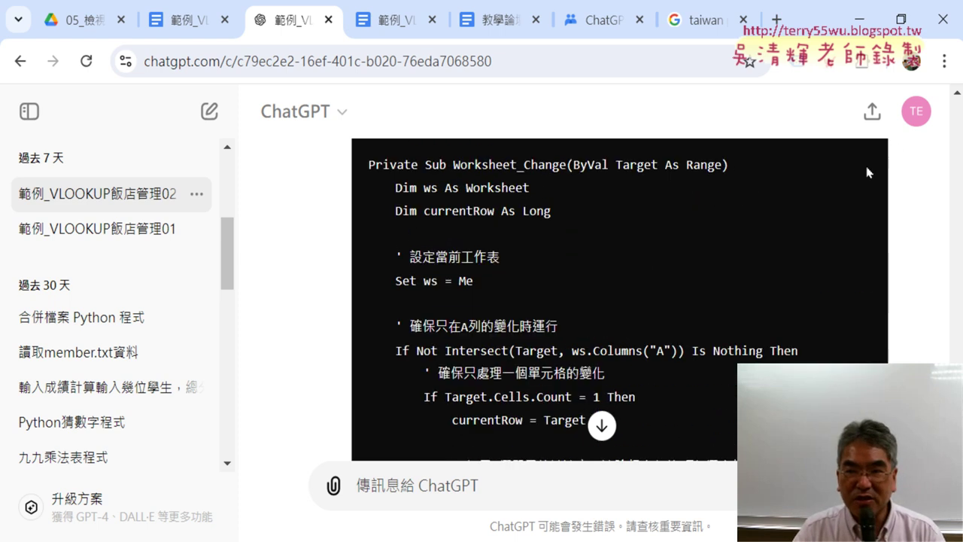
scroll(831, 204, "up", 2)
left_click(840, 220)
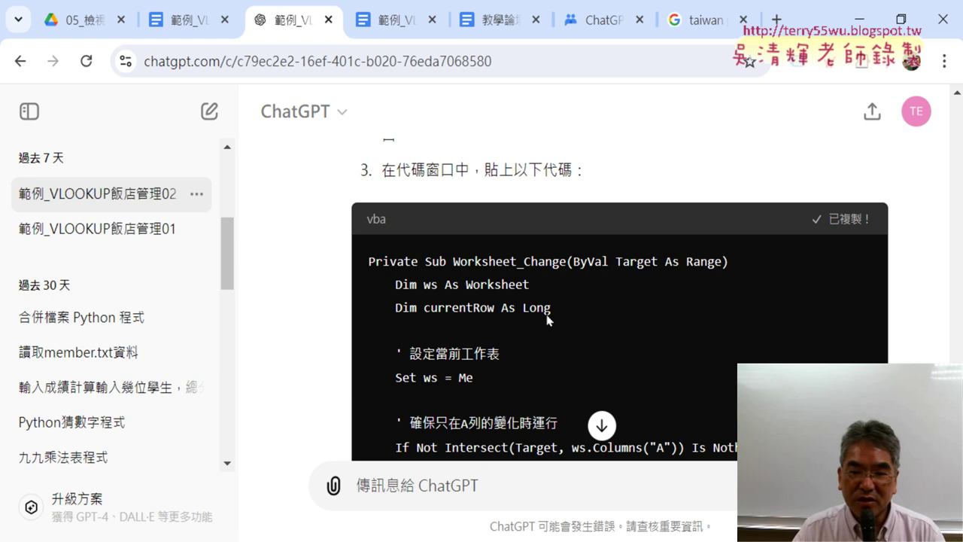
Replace the old Worksheet_Change procedure with the pasted revised code
key("alt+Tab")
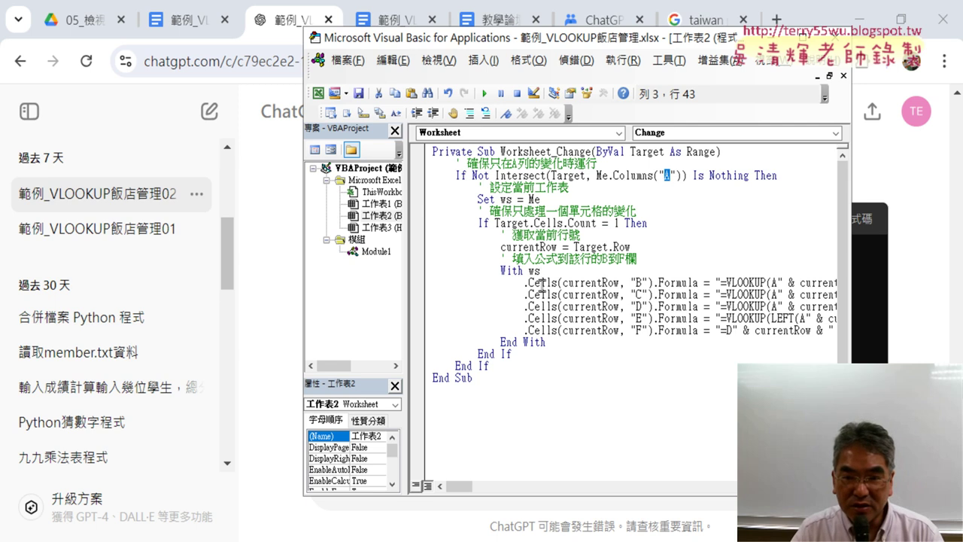
left_click_drag(550, 341, 419, 271)
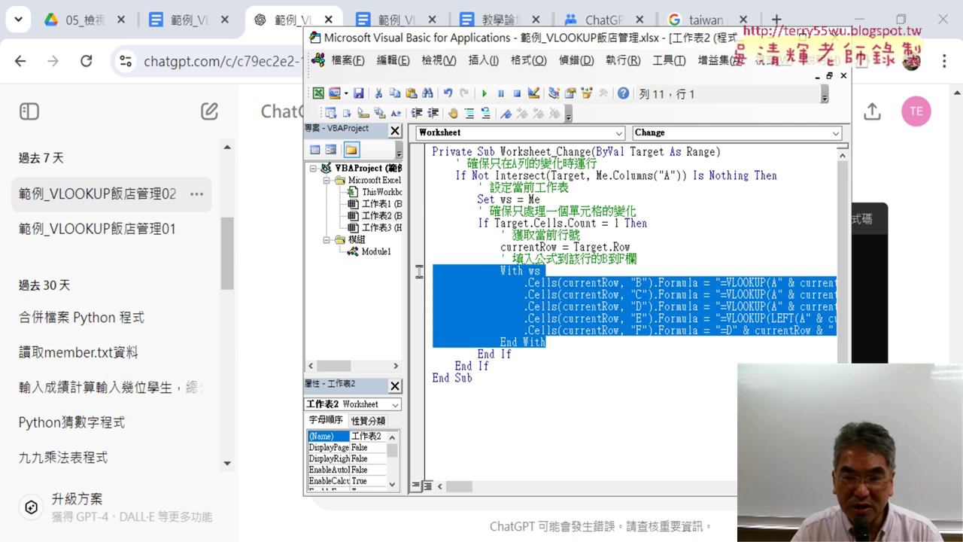
left_click_drag(512, 378, 397, 149)
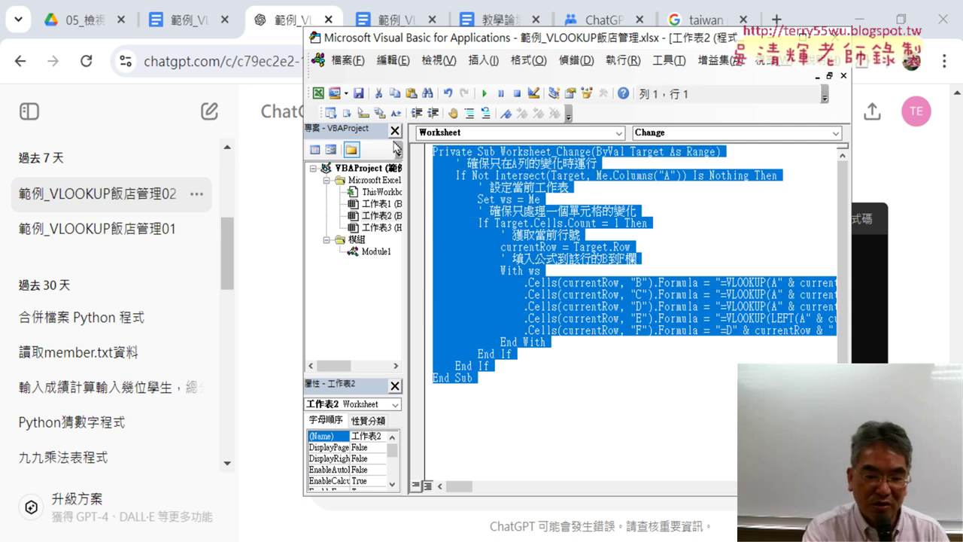
key("ctrl+v")
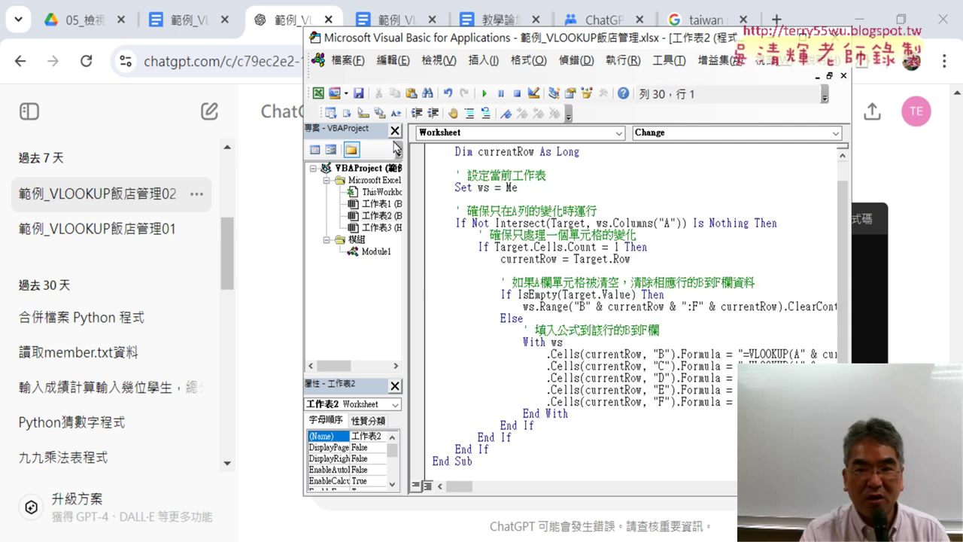
Delete the Dim ws and Dim currentRow lines and the leftover blank lines
scroll(567, 195, "up", 1)
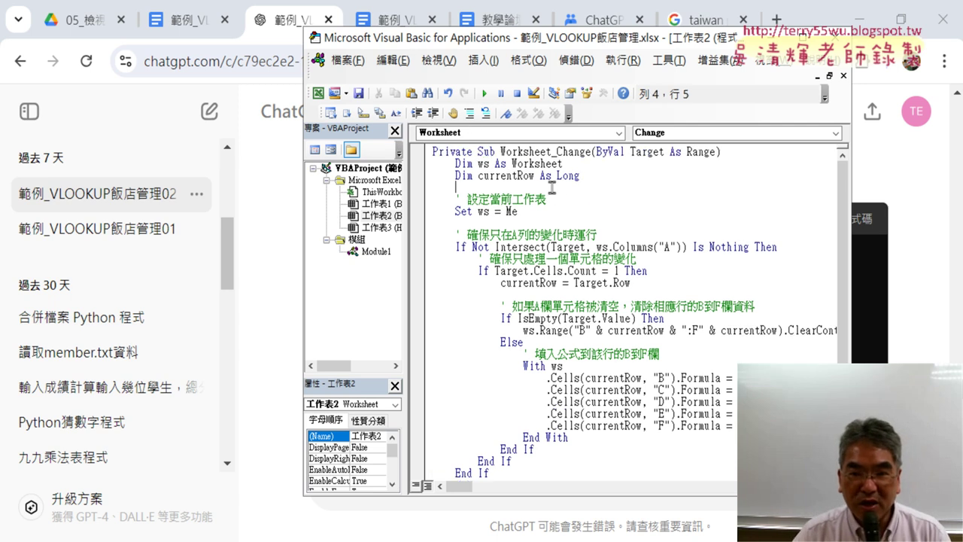
left_click_drag(568, 195, 404, 159)
key("Delete")
key("Delete")
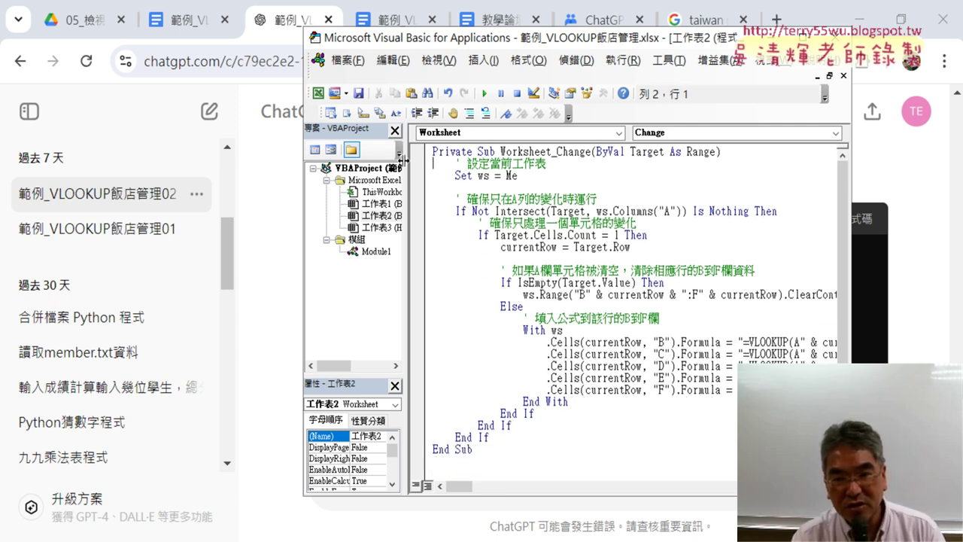
key("Down")
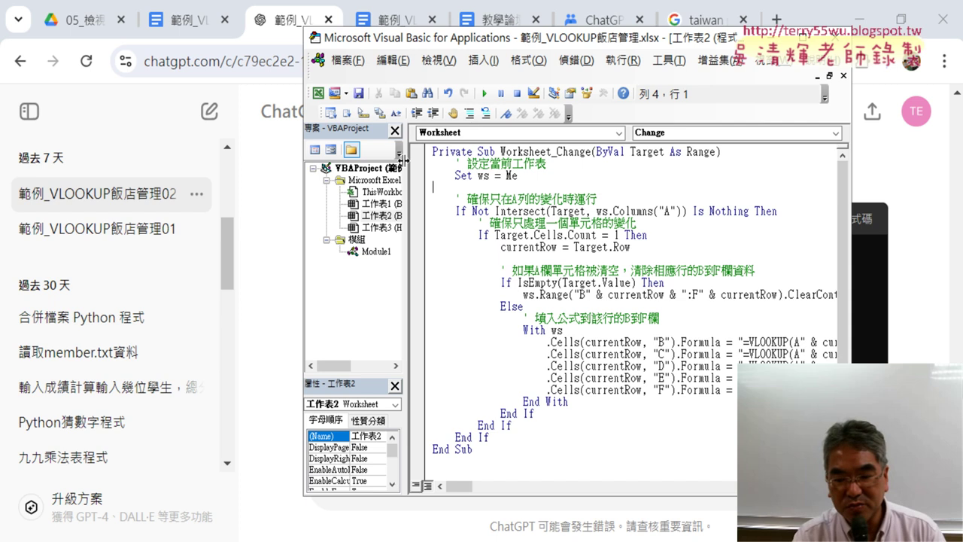
key("Delete")
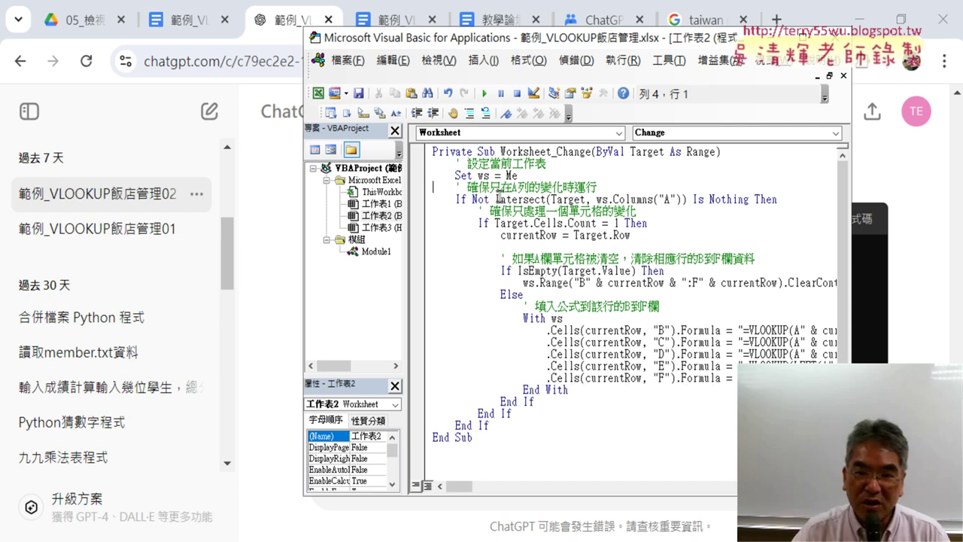
Examine the IsEmpty(Target.Value) check in the clearing branch
left_click_drag(525, 295, 403, 265)
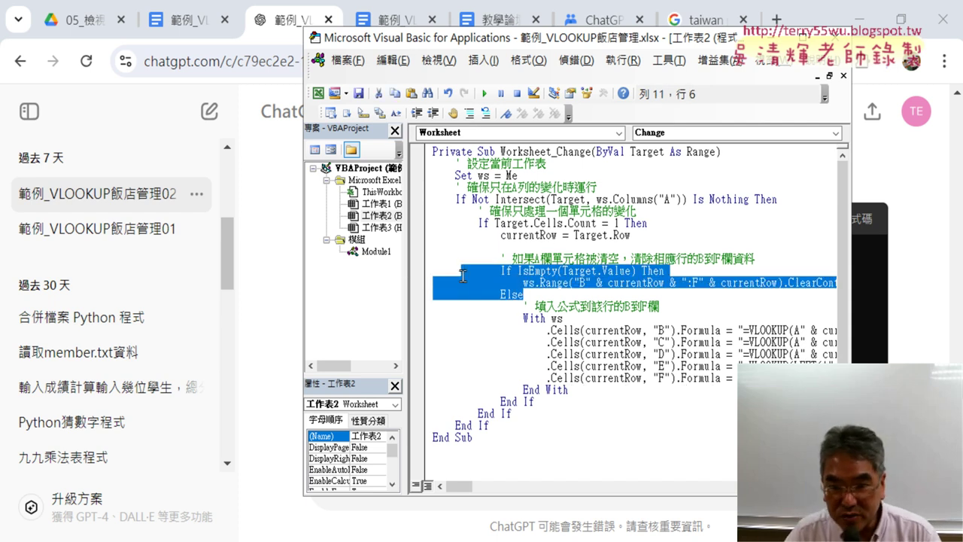
left_click(591, 273)
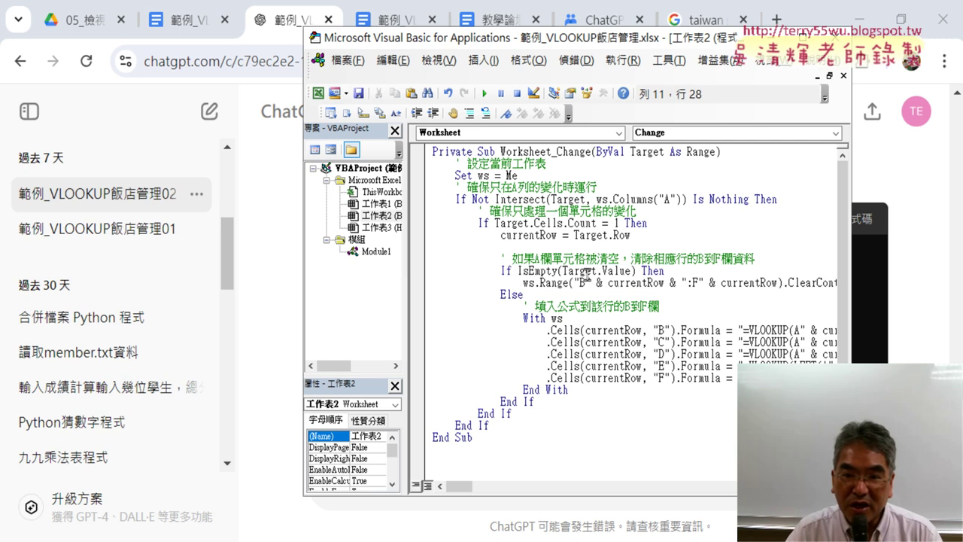
left_click_drag(562, 271, 633, 273)
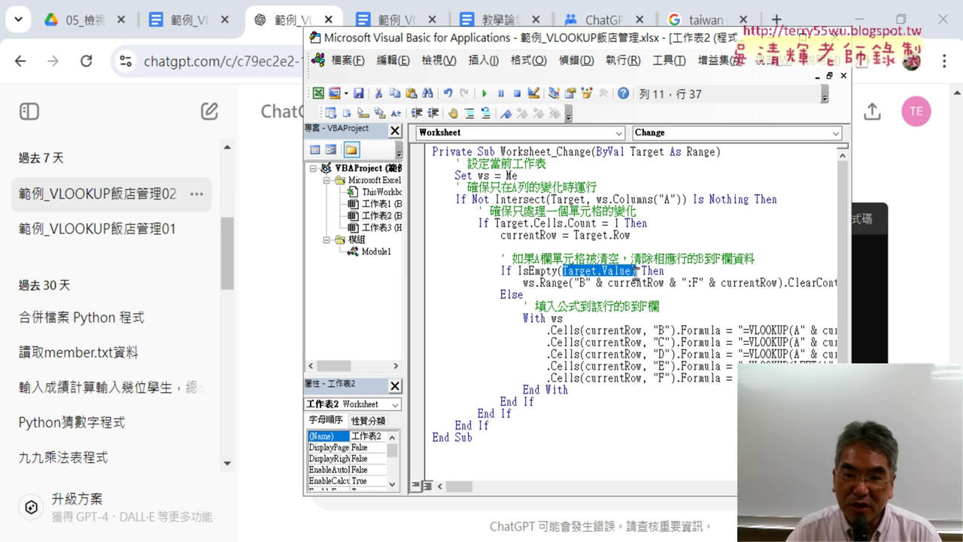
left_click_drag(518, 271, 557, 271)
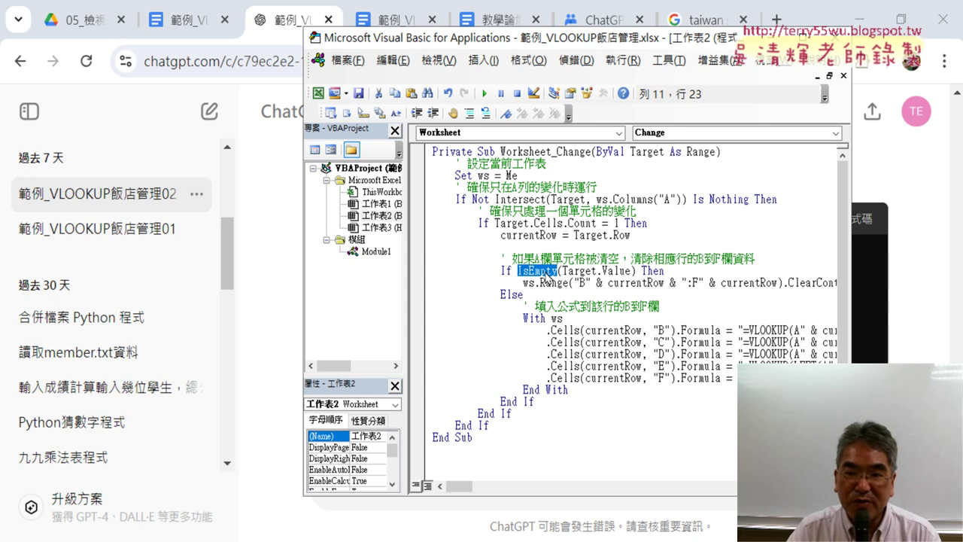
left_click_drag(405, 258, 368, 254)
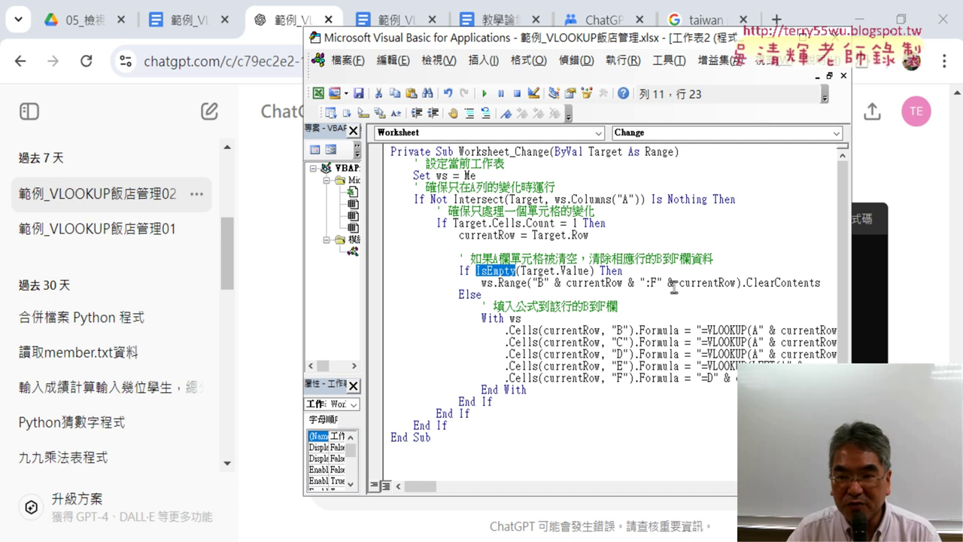
Try an empty-string assignment in place of .ClearContents, then undo it
left_click_drag(821, 284, 742, 283)
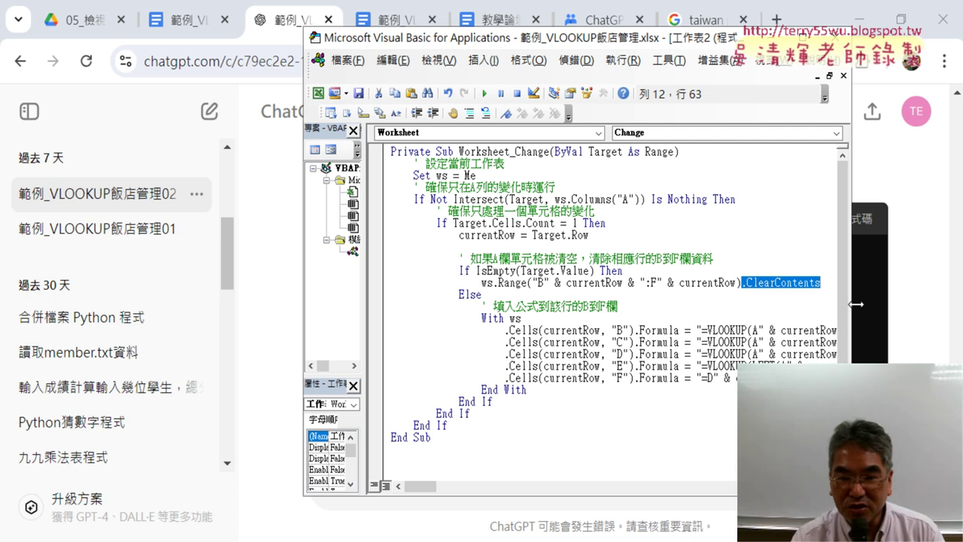
type("=")
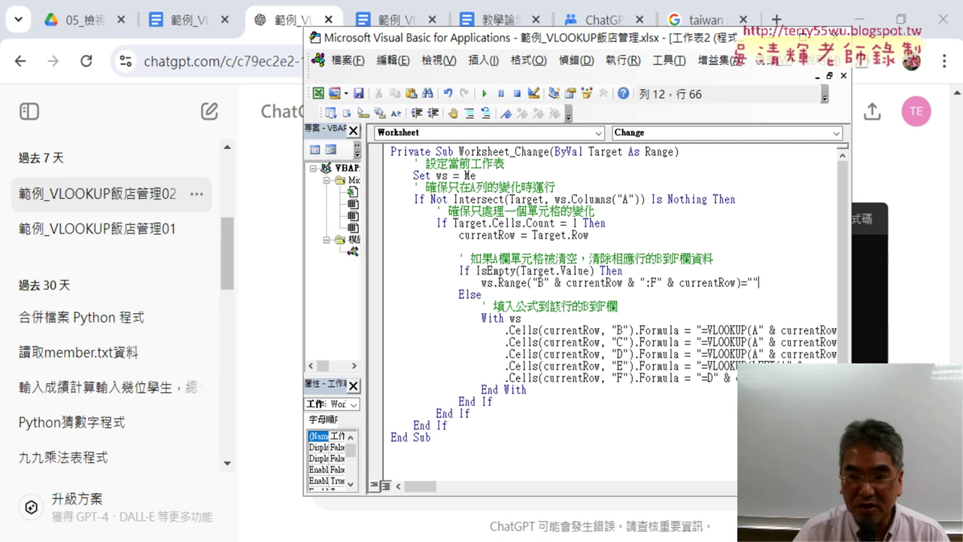
left_click_drag(759, 283, 741, 284)
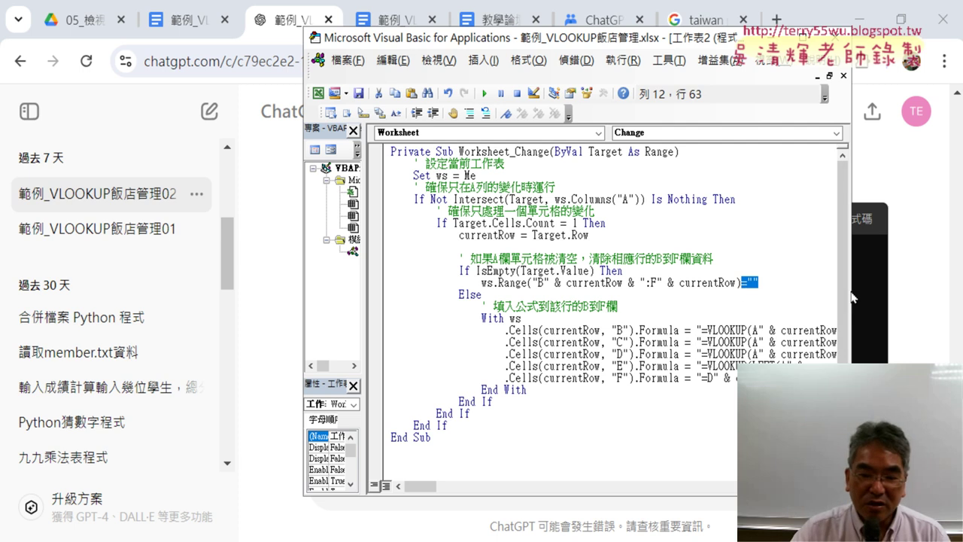
key("ctrl+z")
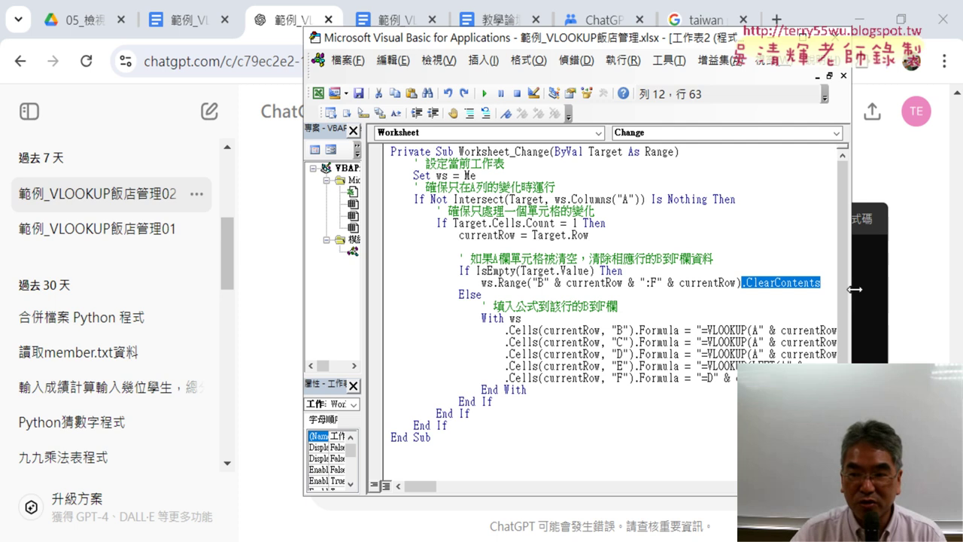
Review the IsEmpty condition again and minimize the browser to reveal Excel
left_click_drag(853, 297, 931, 295)
left_click(491, 271)
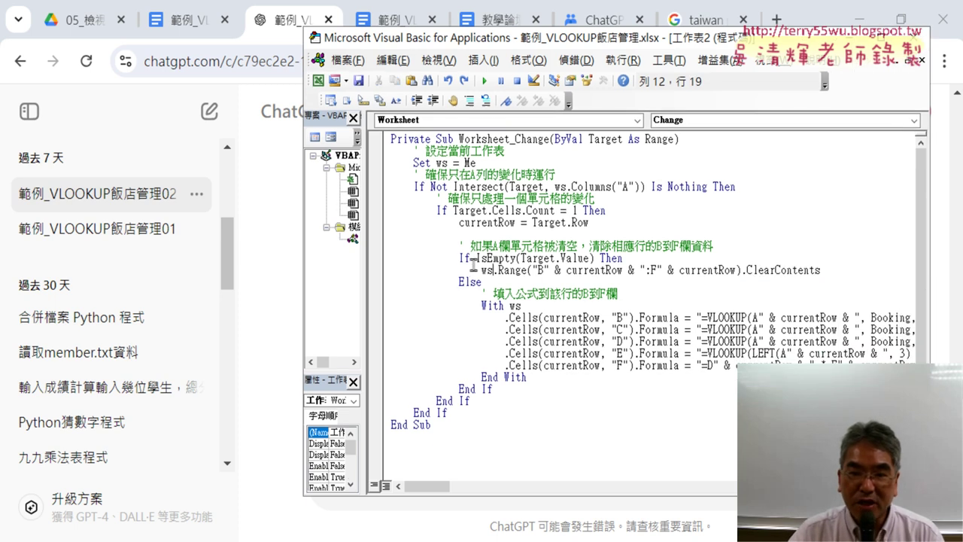
left_click_drag(476, 258, 593, 258)
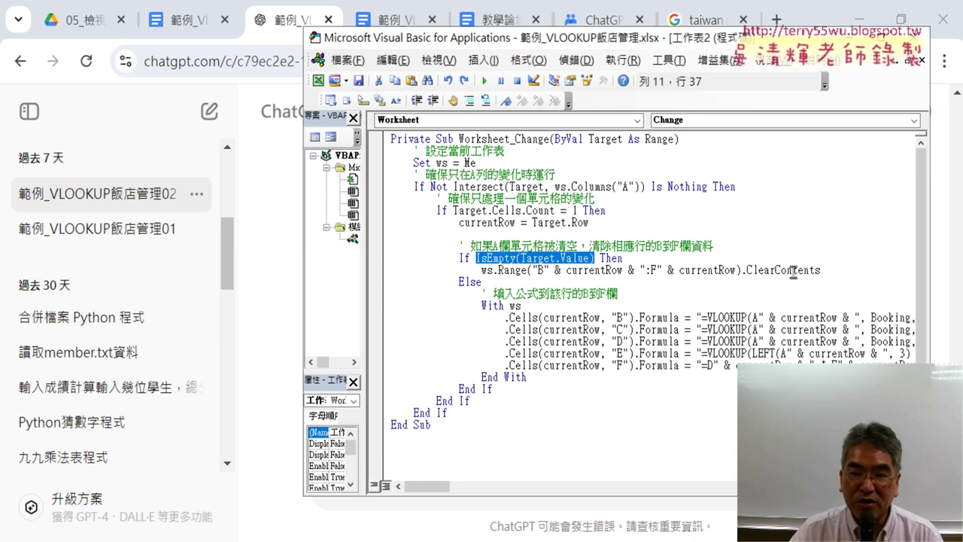
left_click(475, 282)
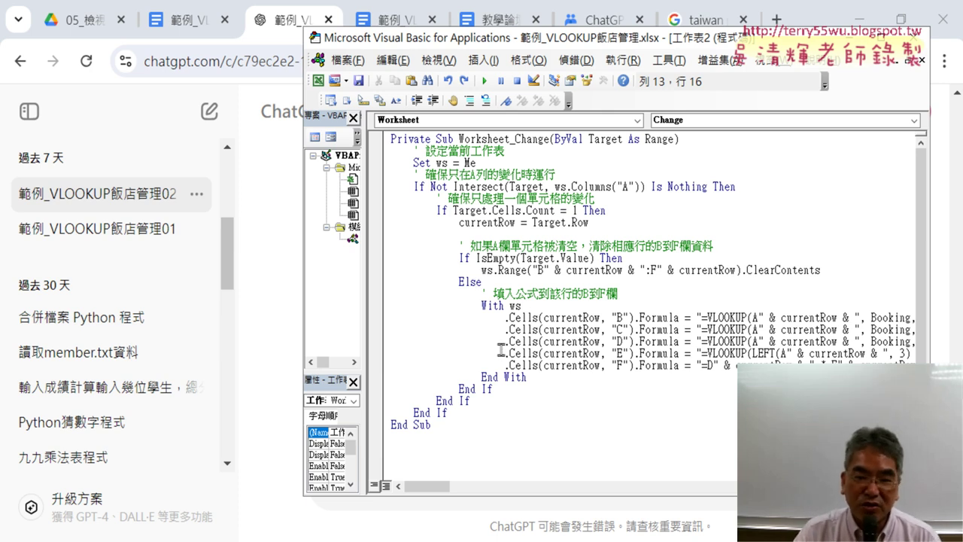
left_click(864, 17)
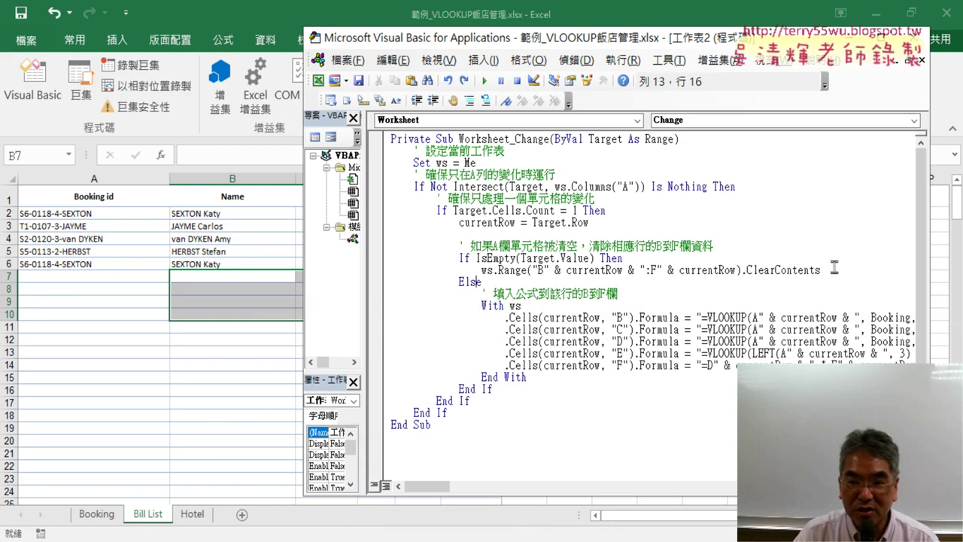
left_click_drag(820, 270, 376, 260)
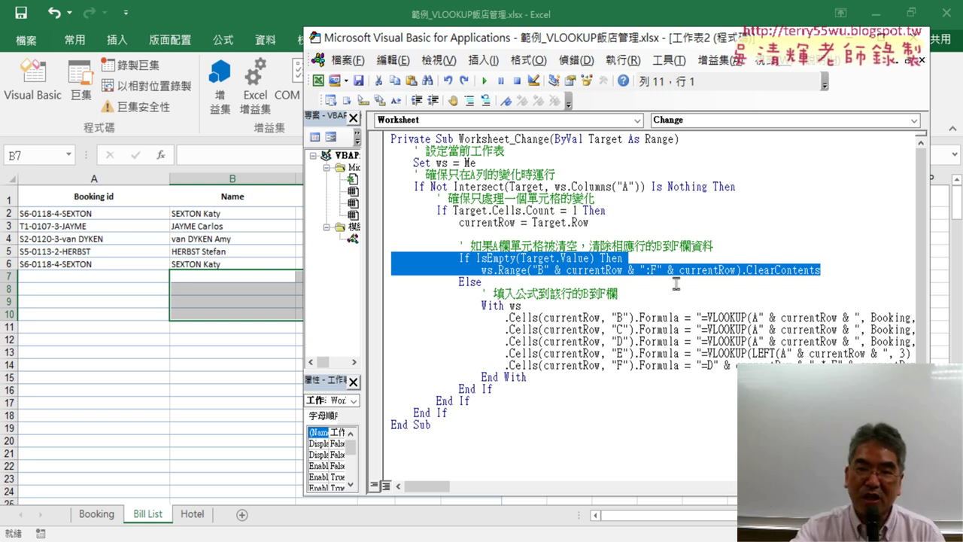
Back on Bill List, empty the booking ids in A6, A5 and A4
key("alt+F11")
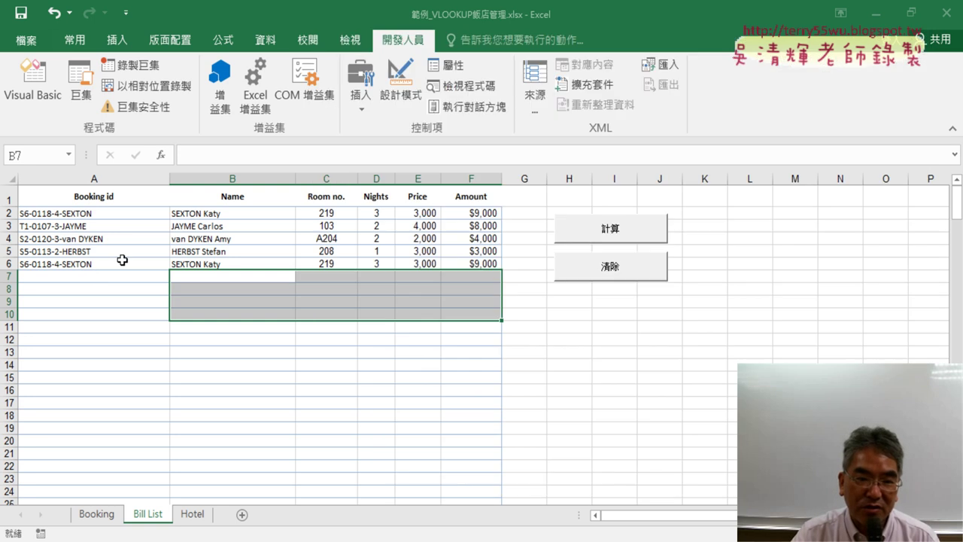
left_click(122, 259)
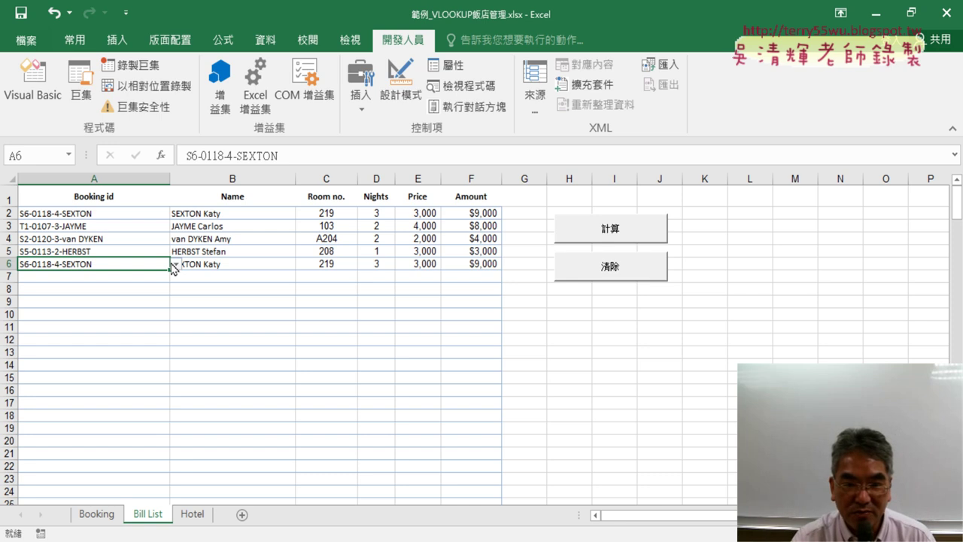
key("Delete")
key("Up")
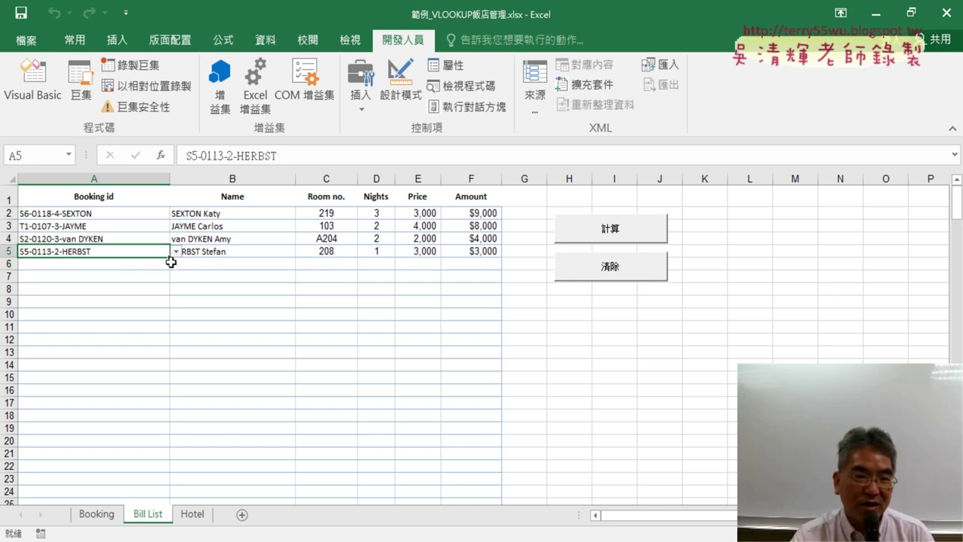
key("Delete")
key("Up")
key("Delete")
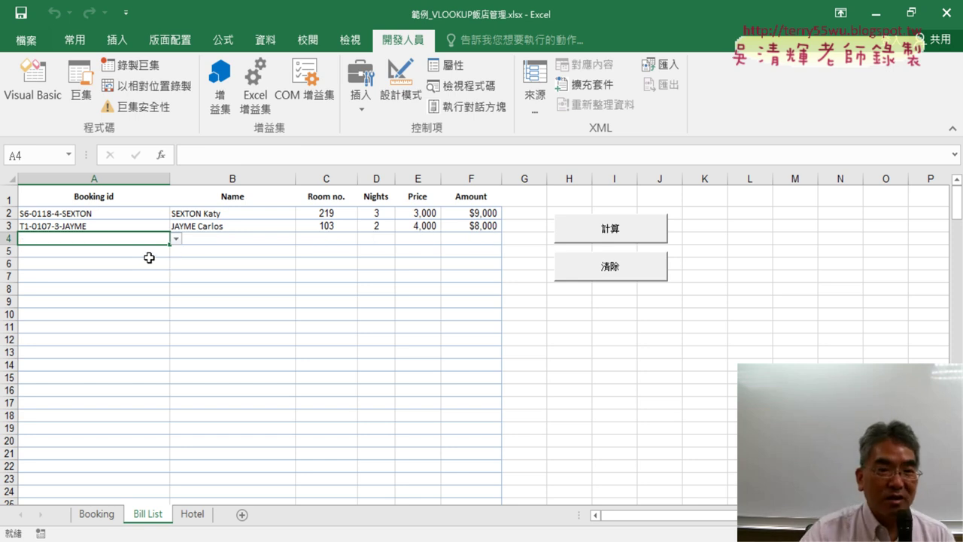
Pick booking ids from the column A dropdowns for rows 4 through 9
left_click(175, 240)
left_click(113, 268)
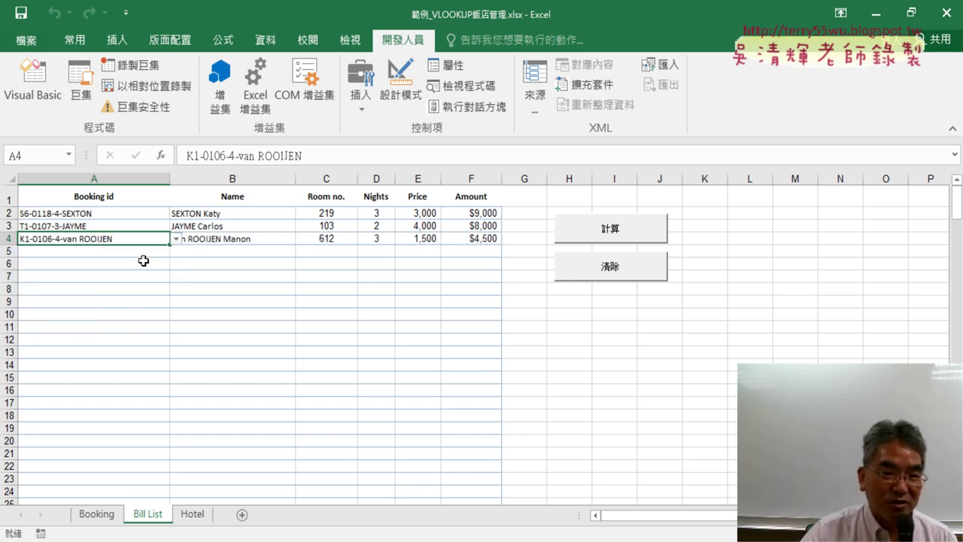
left_click(145, 257)
left_click(176, 252)
left_click(133, 305)
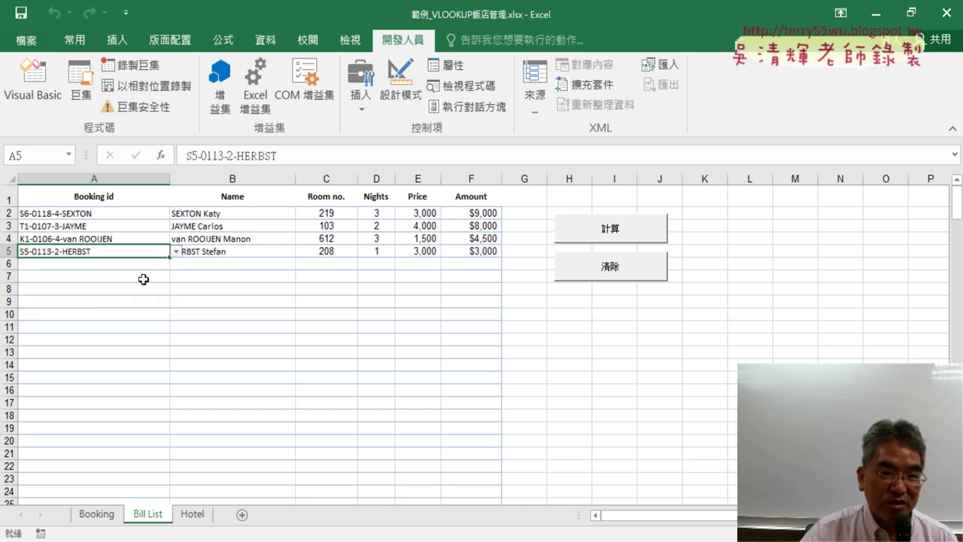
left_click(147, 269)
left_click(176, 264)
left_click(75, 333)
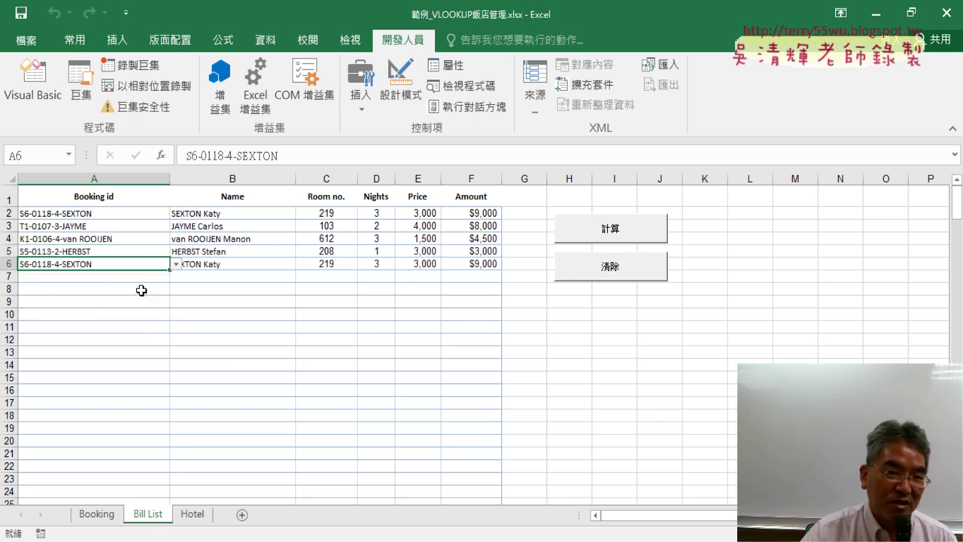
left_click(155, 276)
left_click(176, 276)
left_click(109, 353)
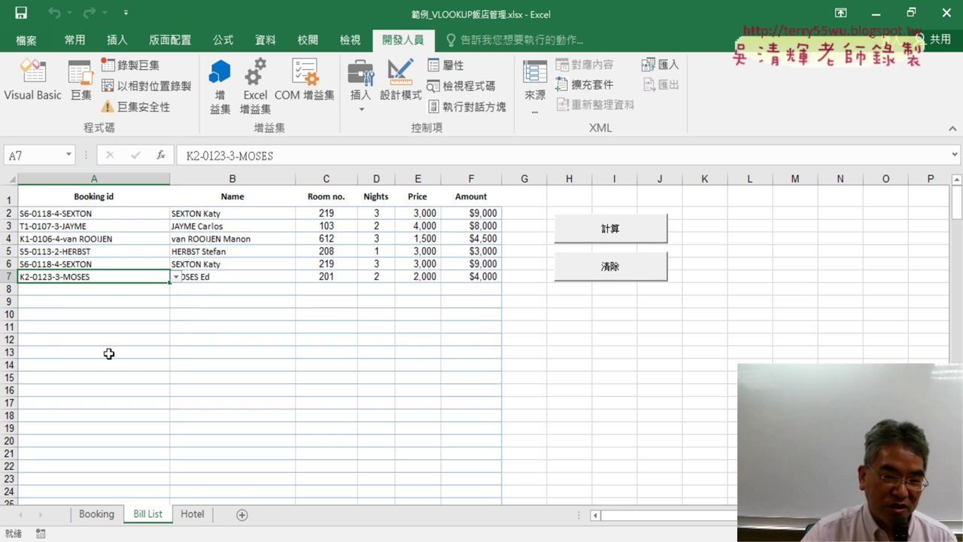
left_click(167, 290)
left_click(176, 289)
left_click(129, 366)
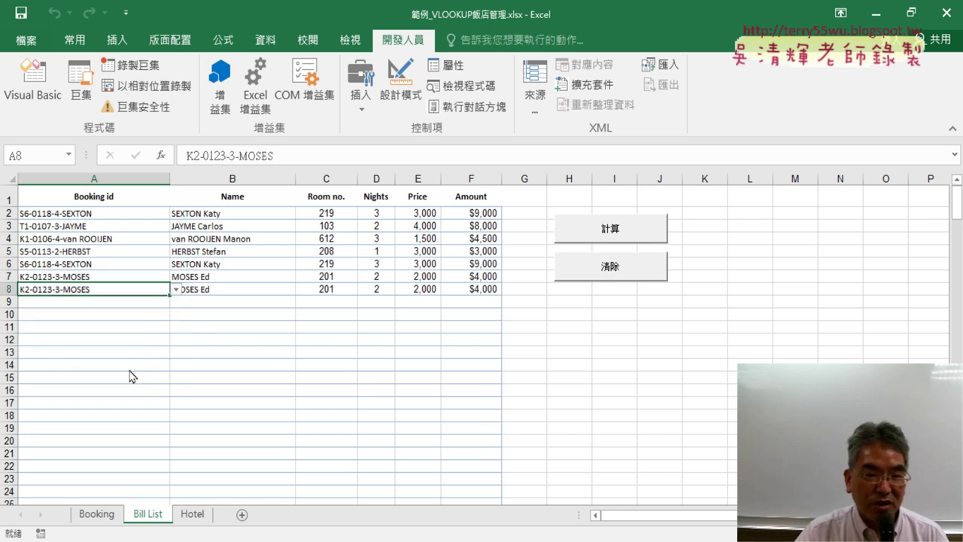
left_click(158, 301)
left_click(177, 302)
left_click(143, 369)
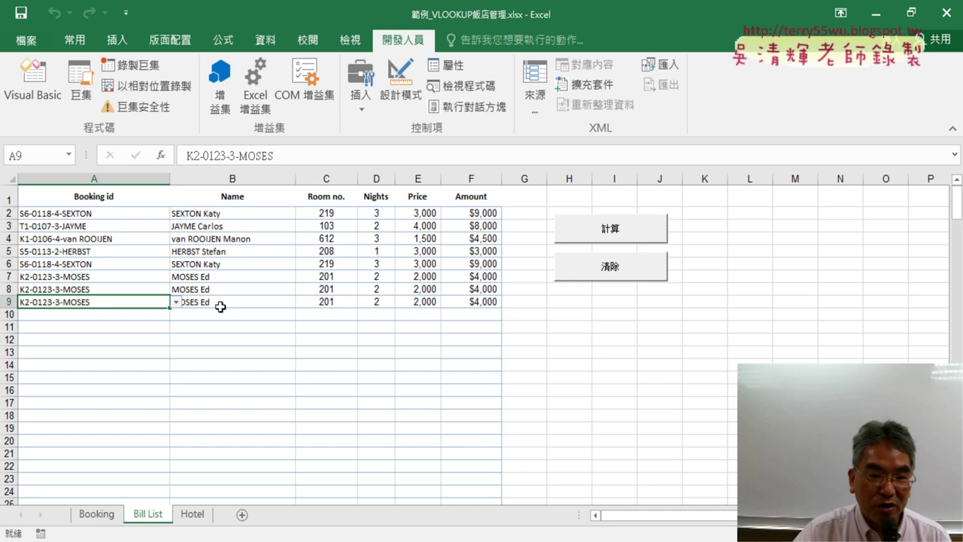
Check row 9's lookup formulas, clear A9 to blank the row, and reopen the VBA editor
left_click_drag(223, 304, 462, 301)
left_click(139, 301)
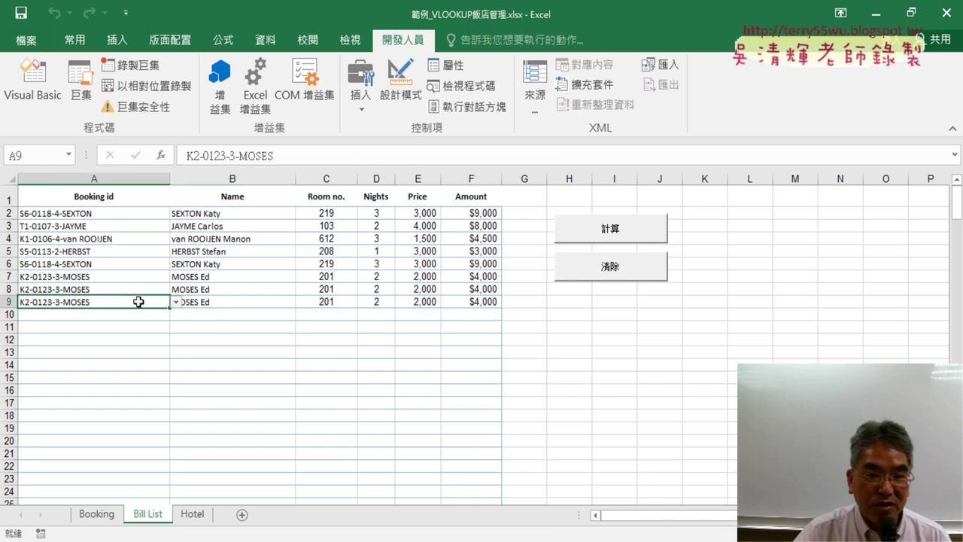
key("Delete")
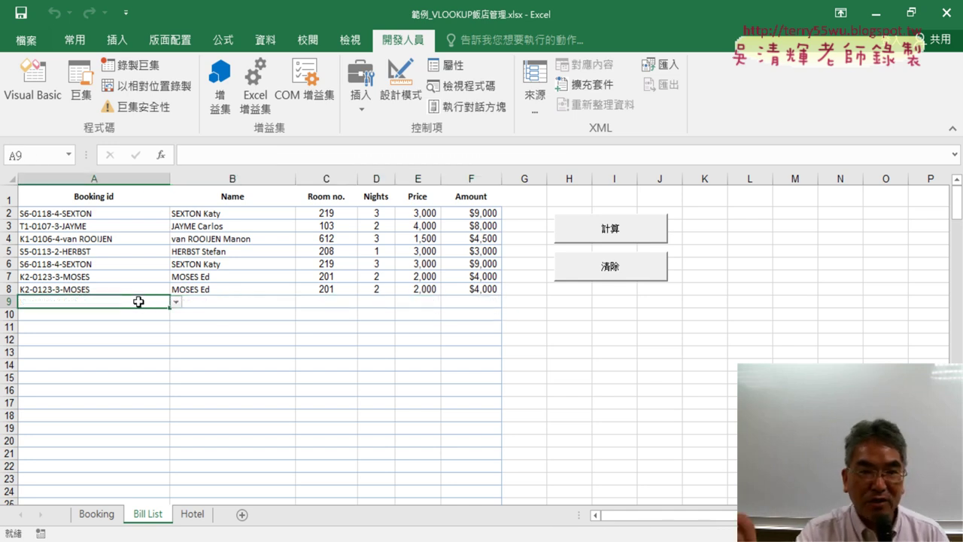
left_click(49, 97)
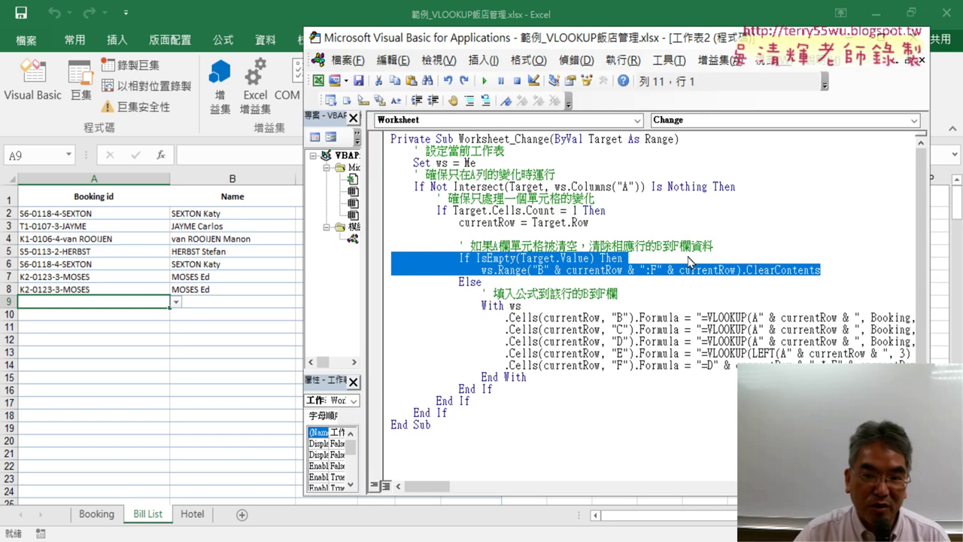
Set a breakpoint on the IsEmpty check and clear A8 to trigger the macro
left_click(639, 306)
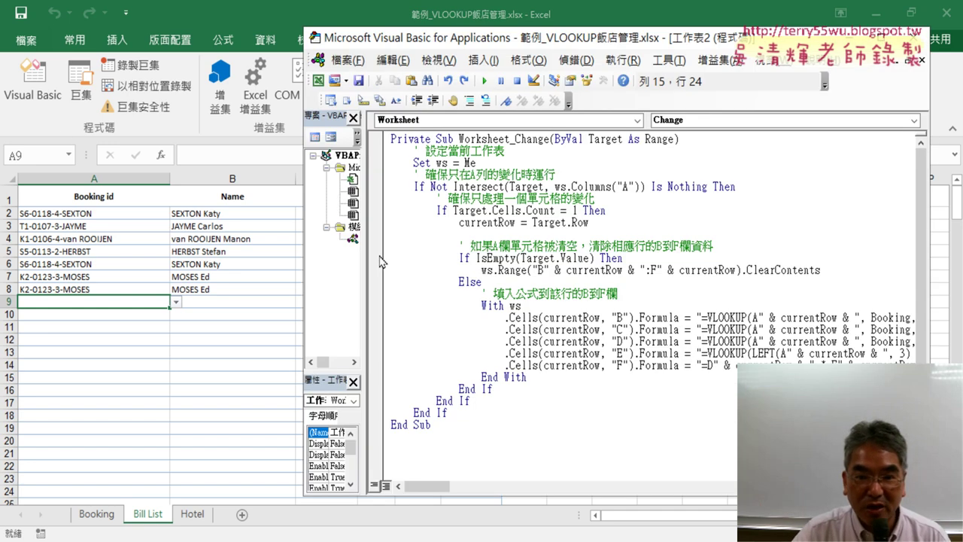
left_click_drag(474, 257, 386, 261)
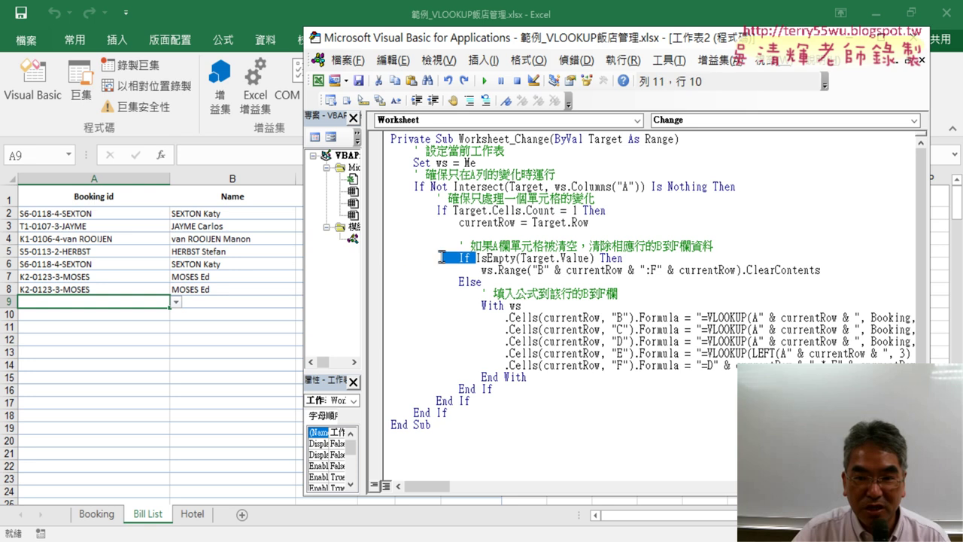
left_click(375, 258)
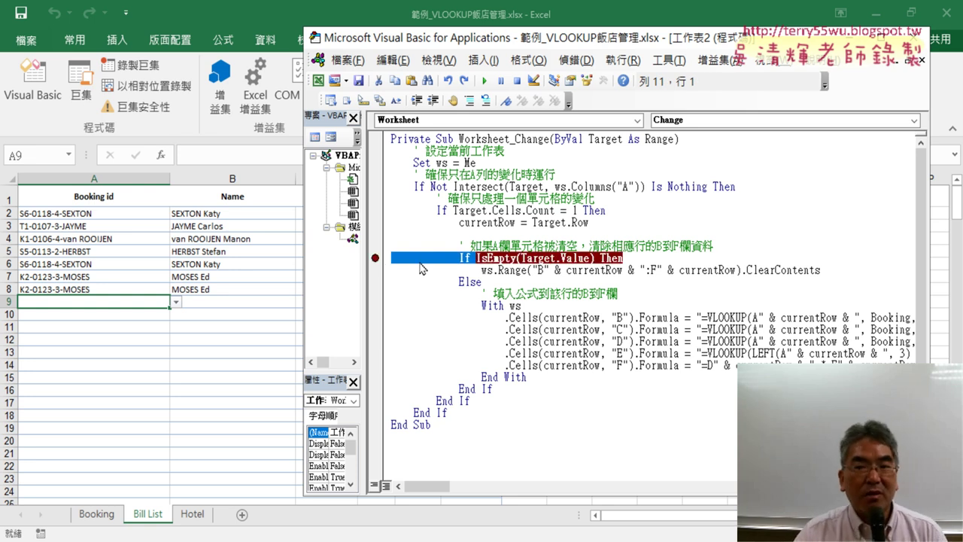
left_click(122, 291)
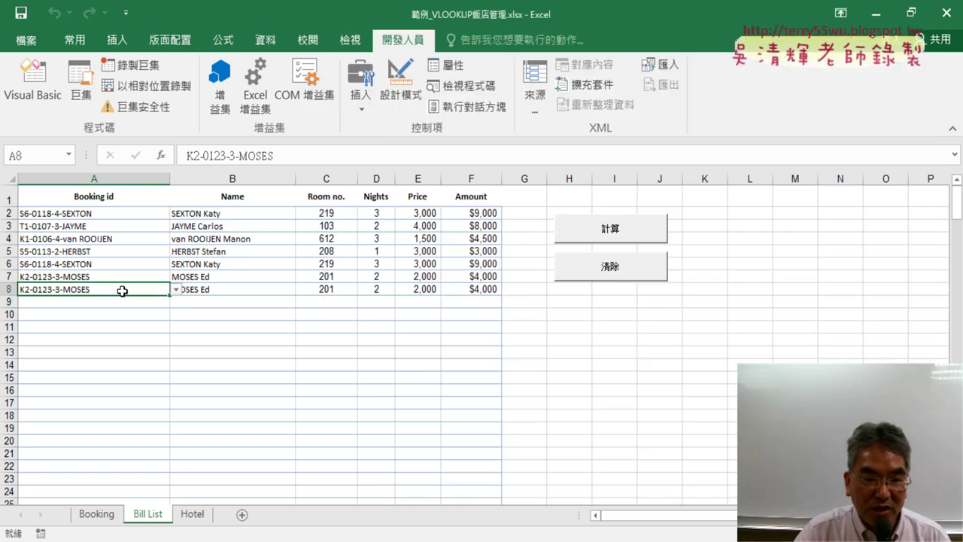
key("Delete")
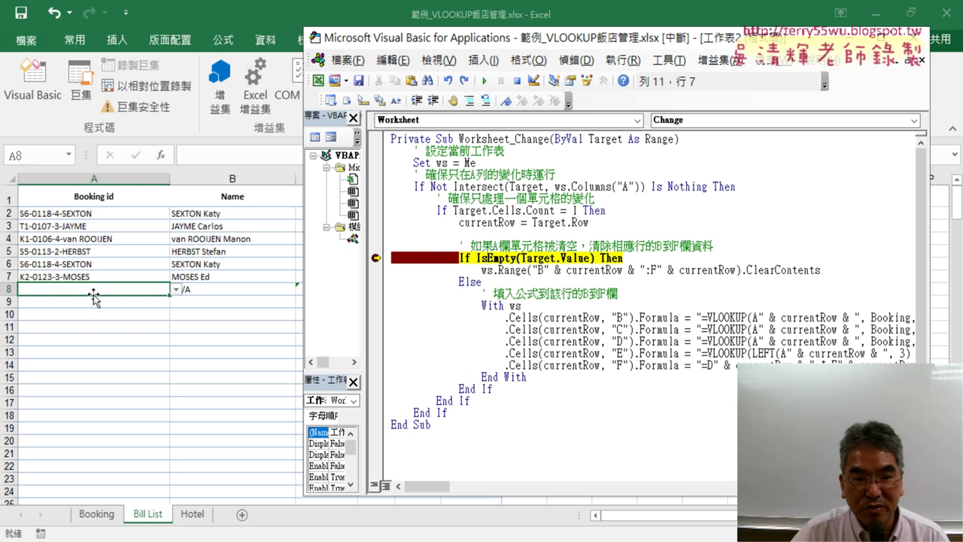
Step through the clearing branch so row 8 blanks, then resume the macro
left_click_drag(475, 257, 594, 258)
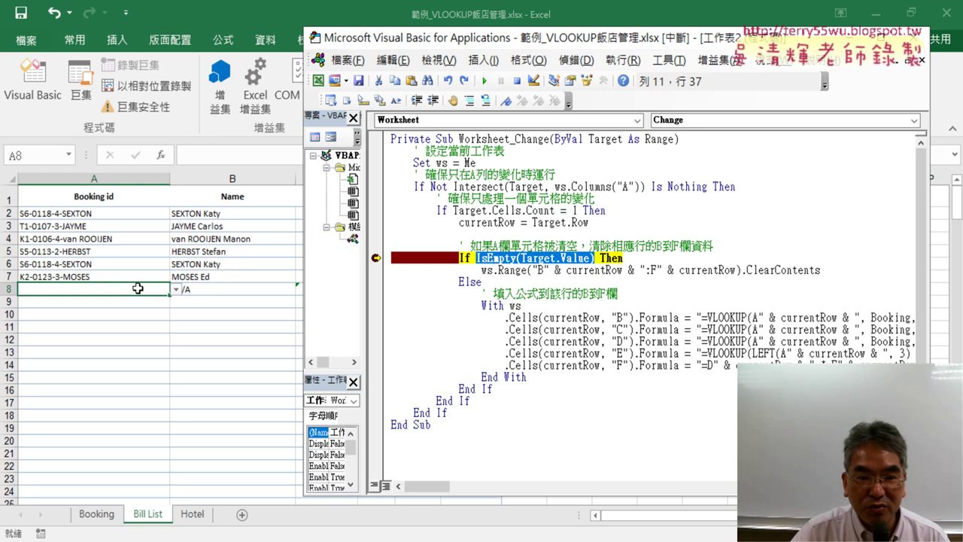
left_click(506, 258)
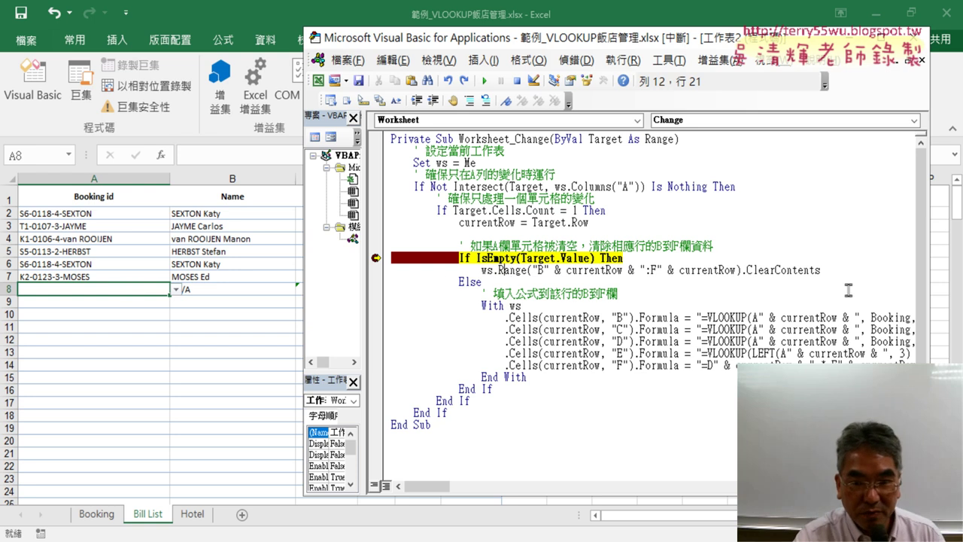
key("F8")
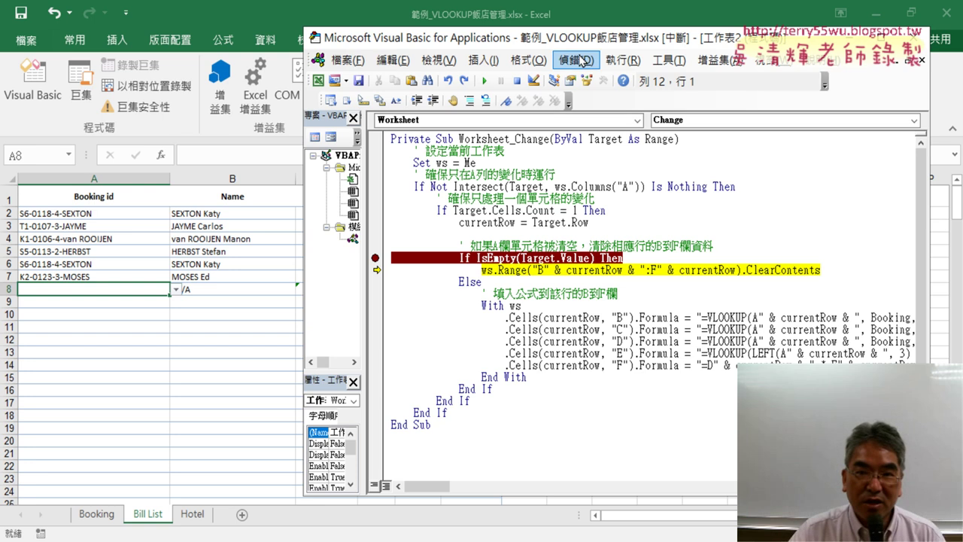
left_click_drag(579, 37, 762, 47)
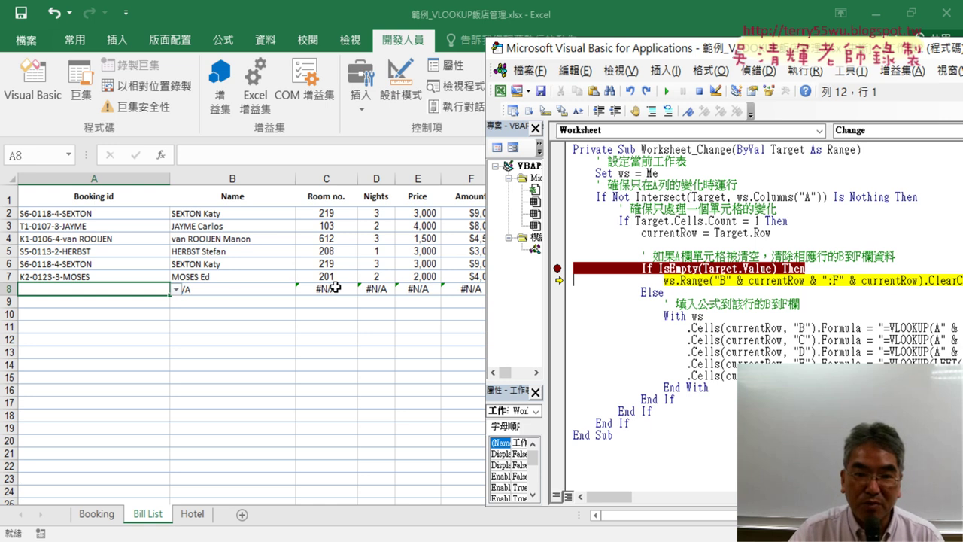
left_click(738, 281)
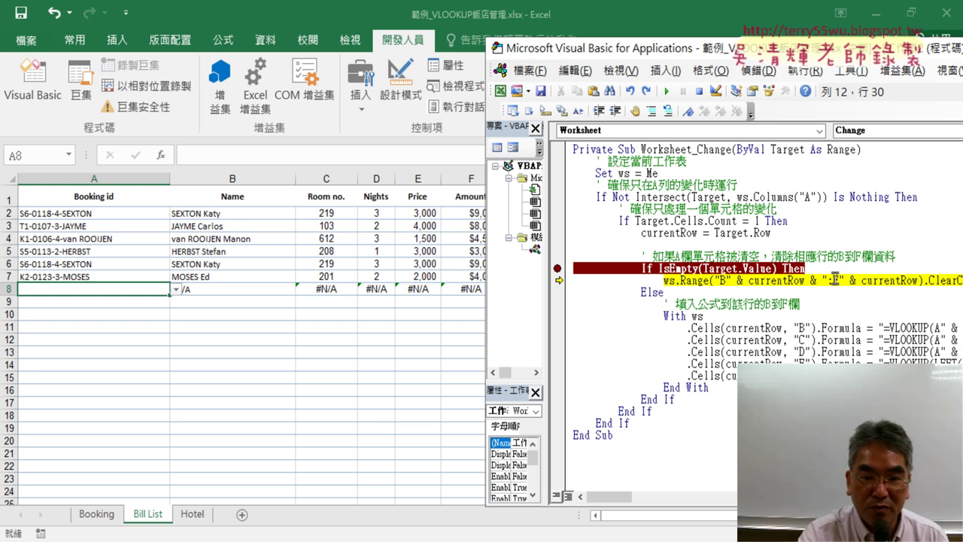
key("F8")
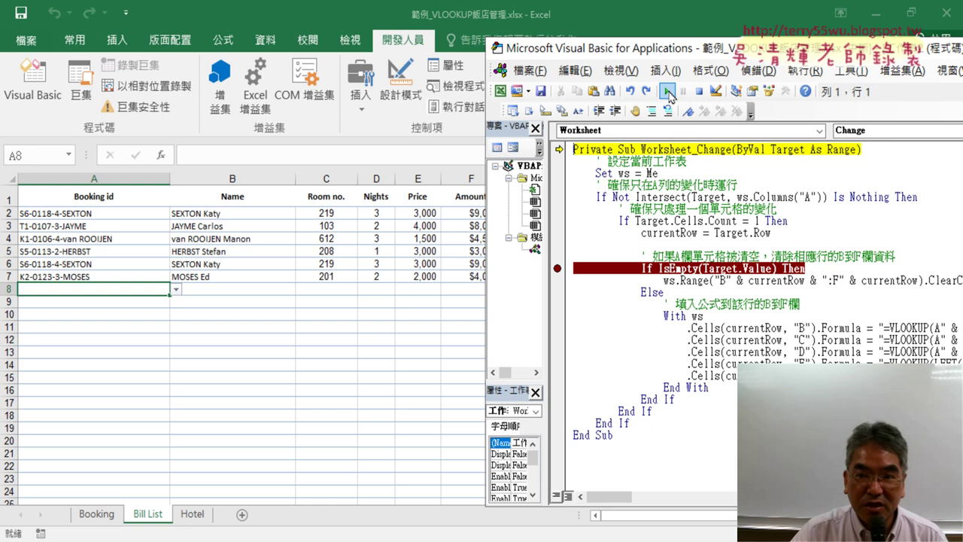
left_click(667, 91)
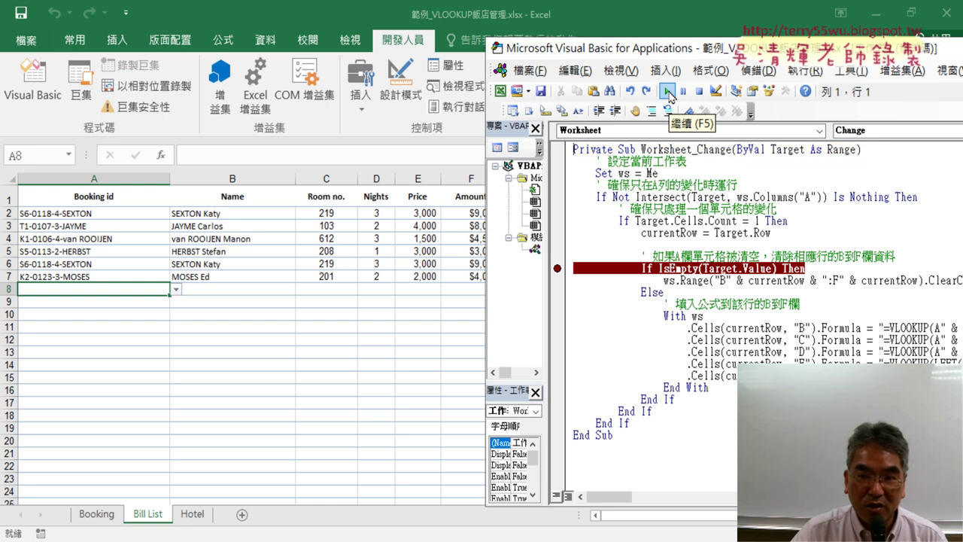
Pick the JAYME booking for A8, step through the fill branch, and remove the breakpoint
left_click(175, 290)
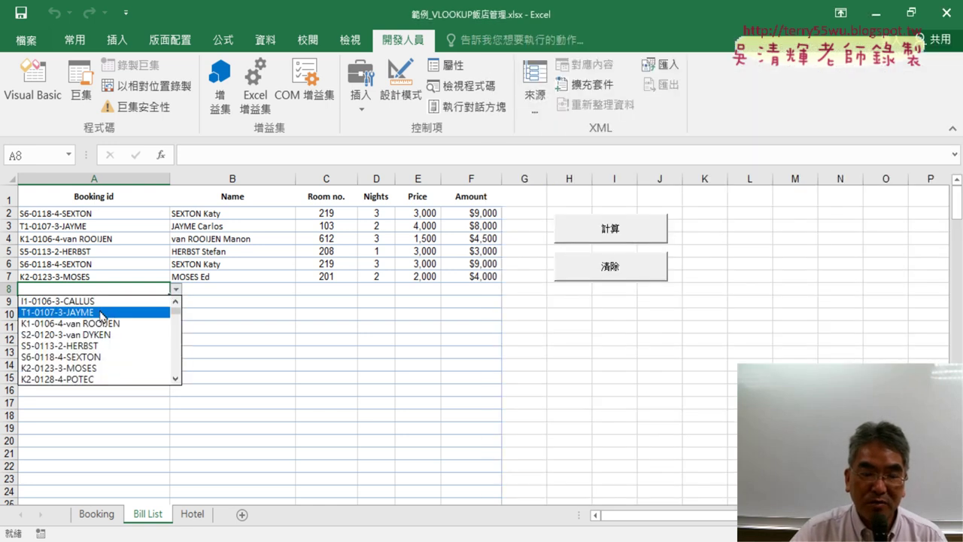
left_click(102, 313)
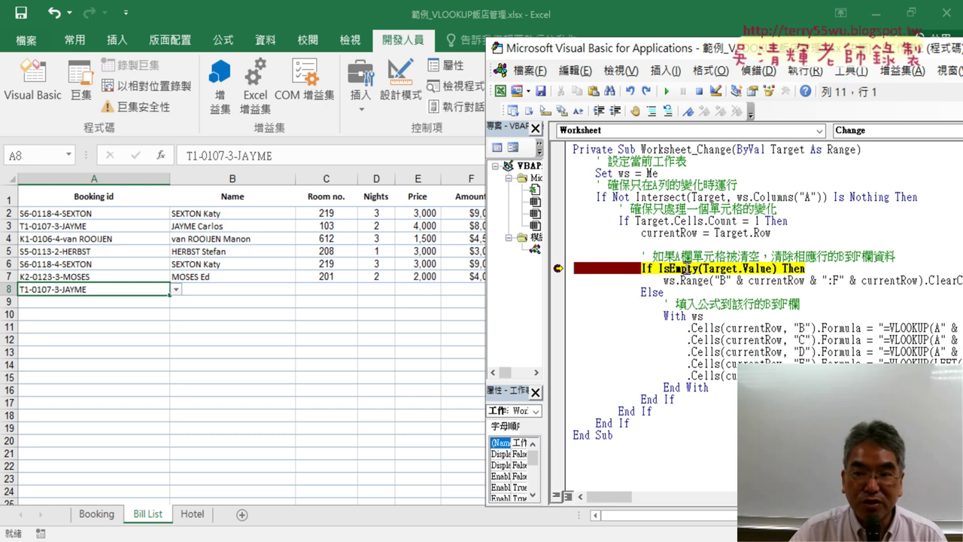
key("F8")
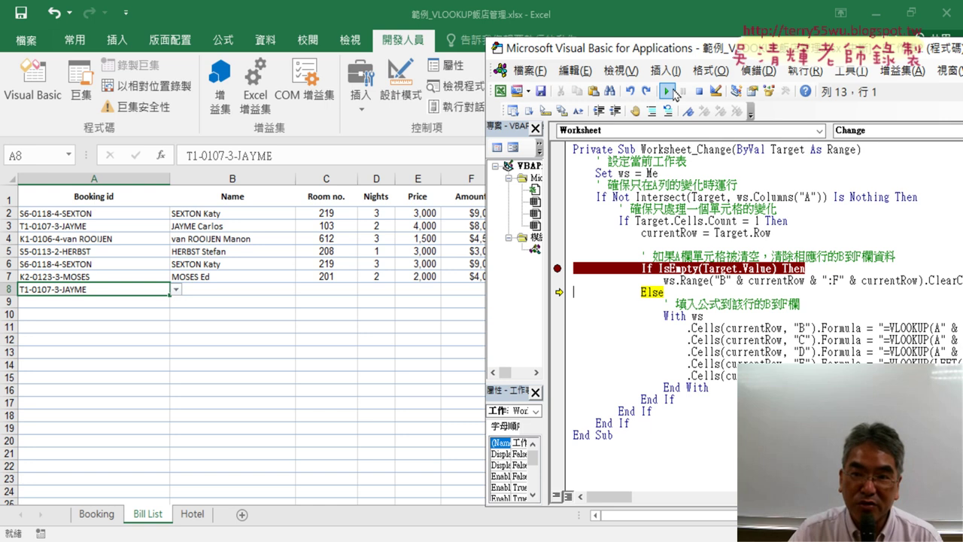
left_click(668, 91)
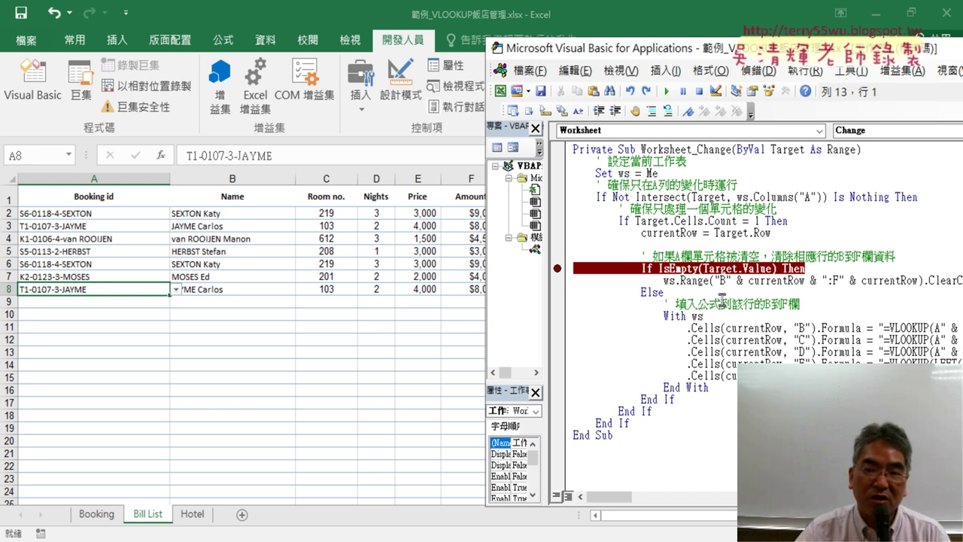
left_click(557, 269)
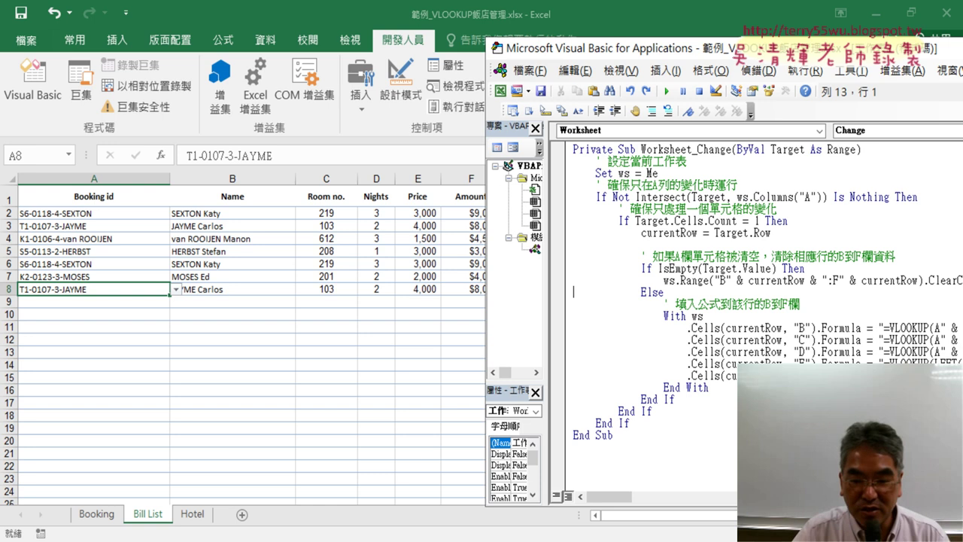
left_click(521, 479)
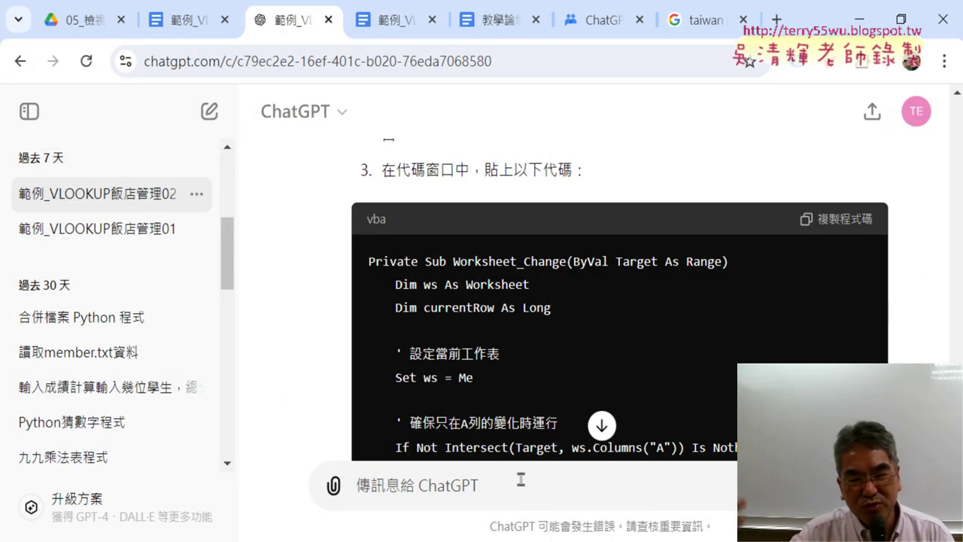
Highlight the request about clearing columns B–F in the ChatGPT conversation
scroll(598, 289, "up", 1)
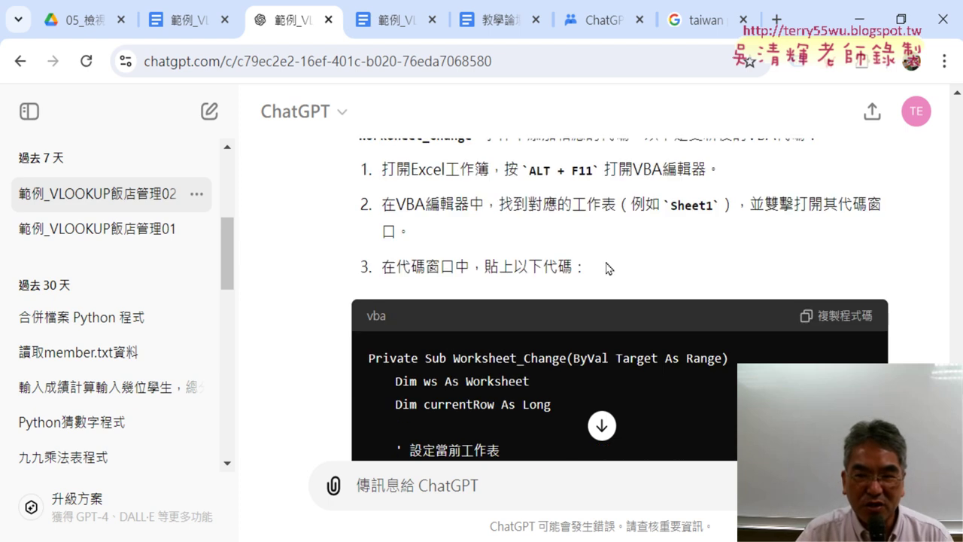
scroll(608, 268, "up", 2)
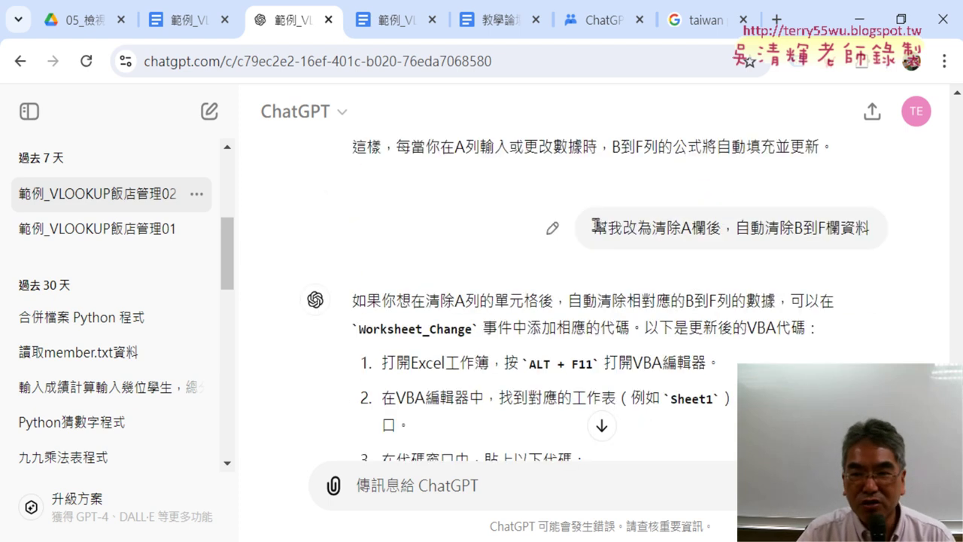
left_click_drag(594, 226, 867, 224)
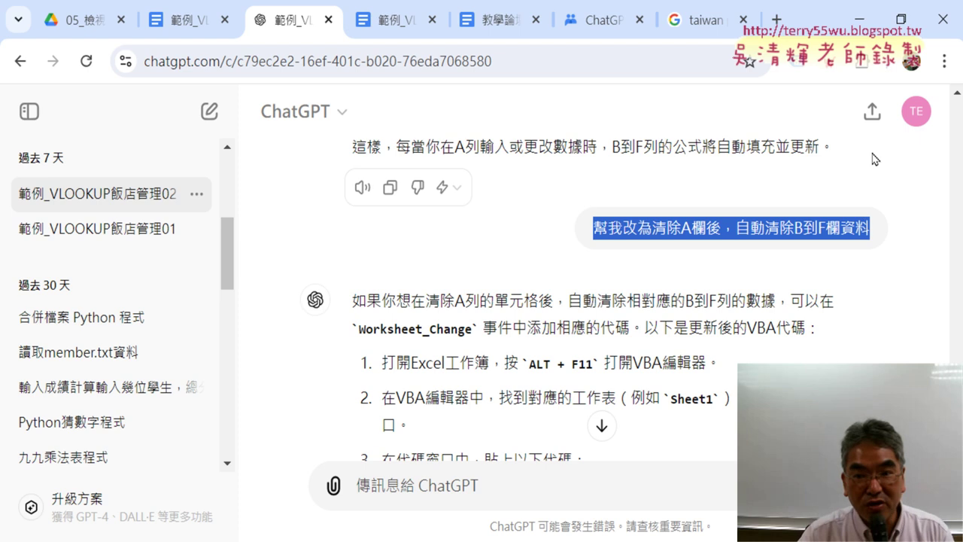
Mark the If IsEmpty clearing lines in the answer, read the explanation, then return to Excel
scroll(500, 261, "down", 1)
scroll(499, 261, "down", 5)
scroll(503, 267, "down", 2)
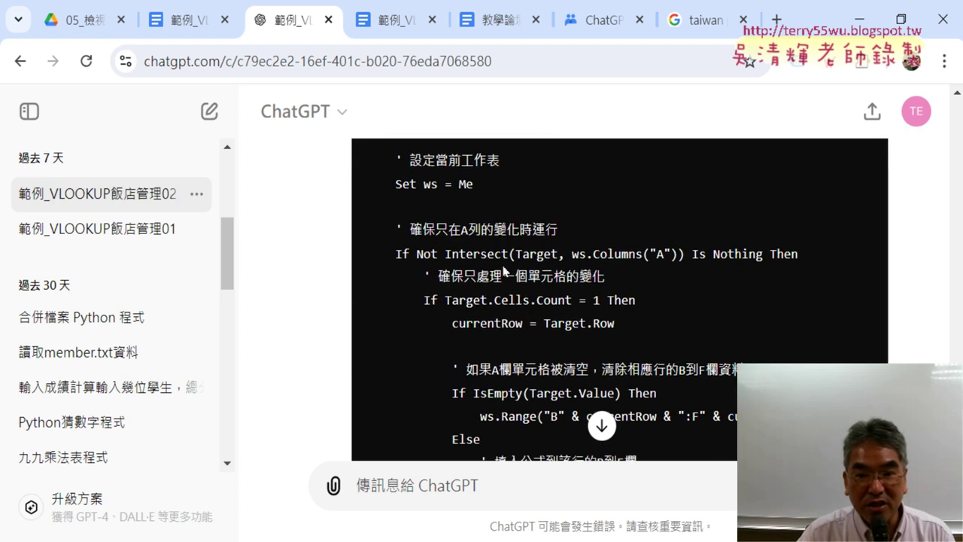
scroll(634, 333, "down", 4)
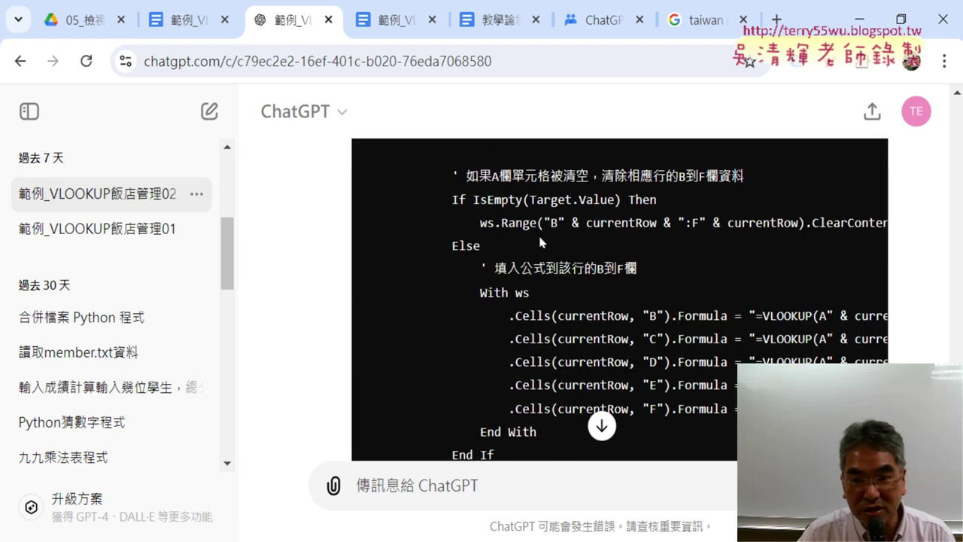
left_click_drag(496, 245, 473, 202)
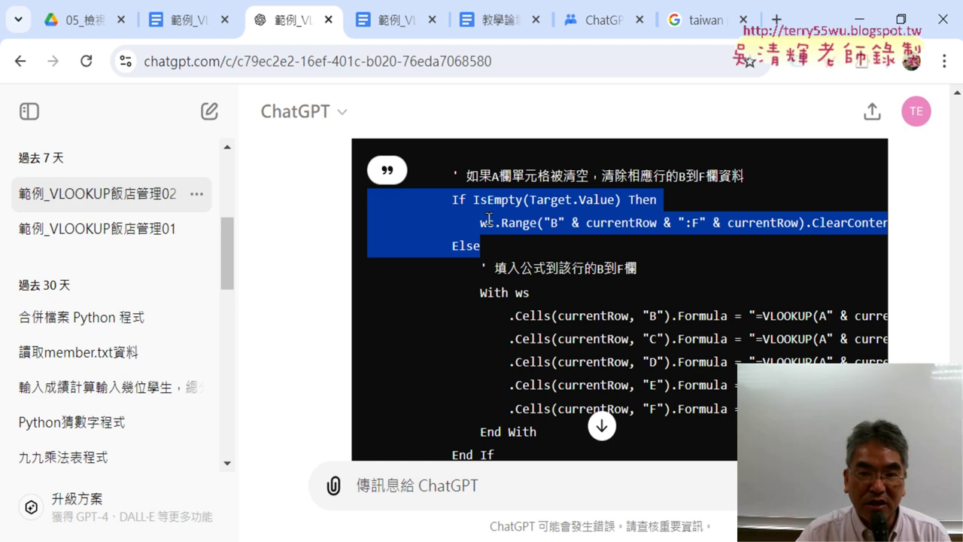
scroll(494, 230, "down", 2)
scroll(493, 231, "down", 2)
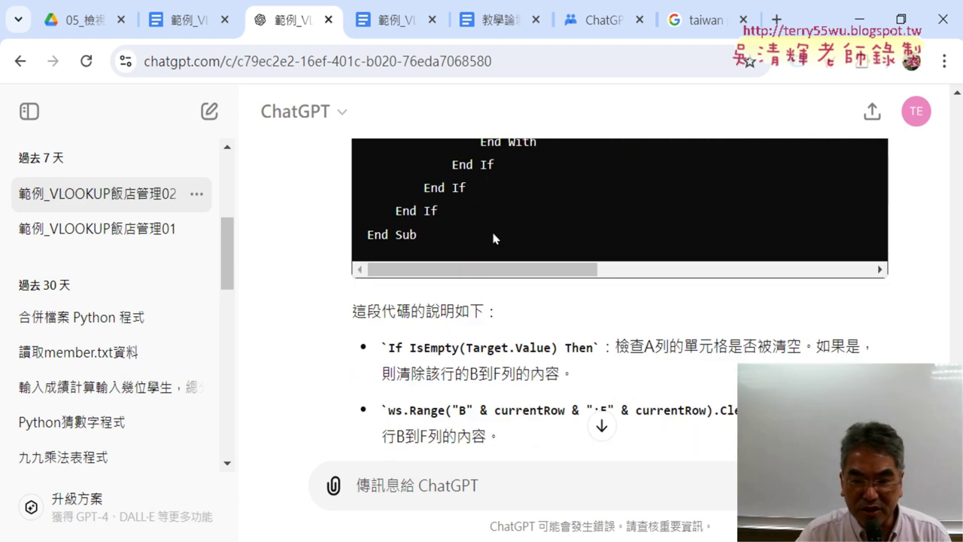
scroll(314, 258, "down", 3)
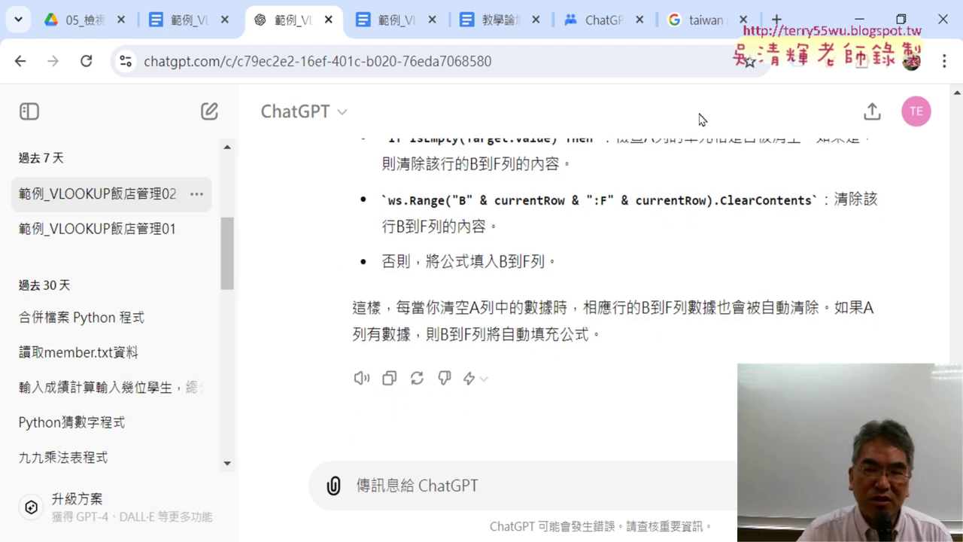
left_click(850, 19)
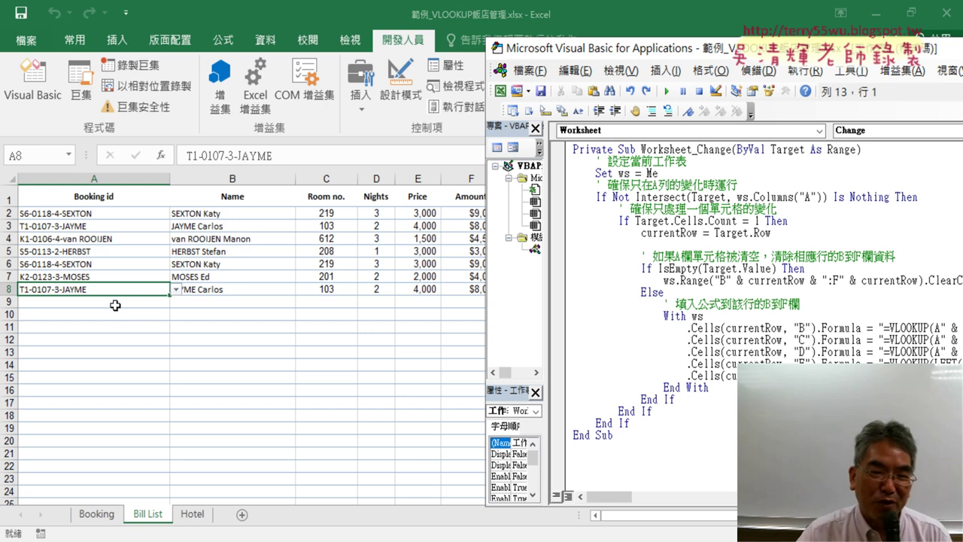
Pick booking S2-0120-3-van DYKEN in A9 and S6-0118-4-SEXTON in A10 from the dropdowns
left_click(154, 305)
left_click(175, 305)
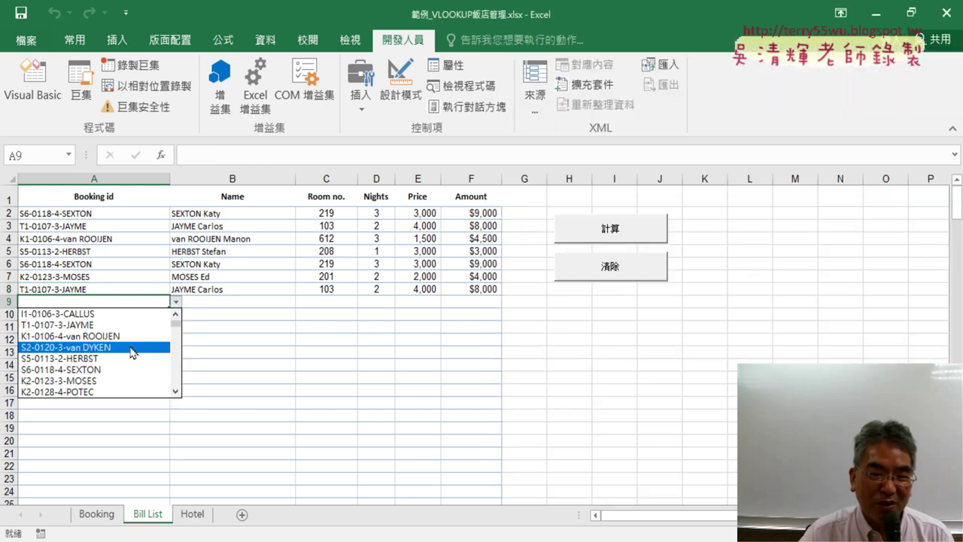
left_click(133, 350)
left_click(164, 316)
left_click(176, 315)
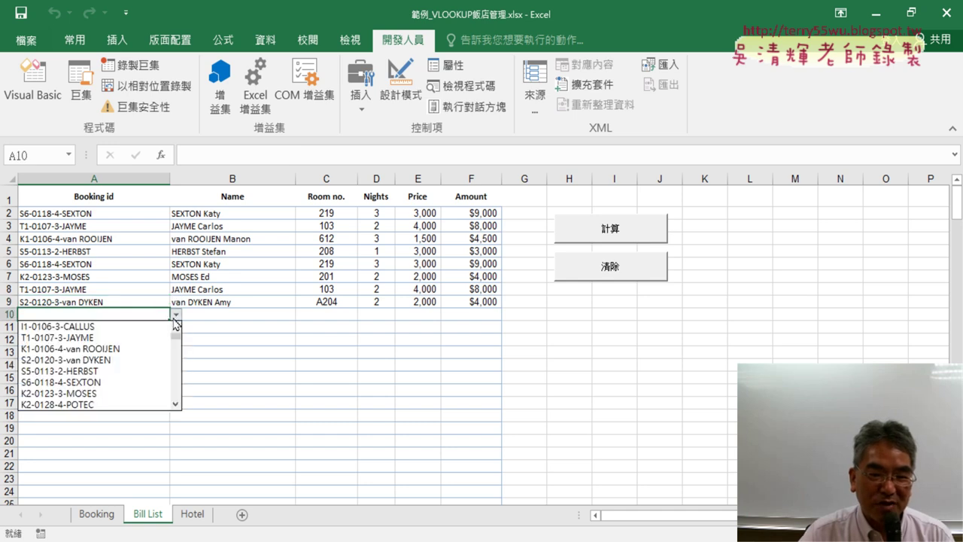
left_click(156, 384)
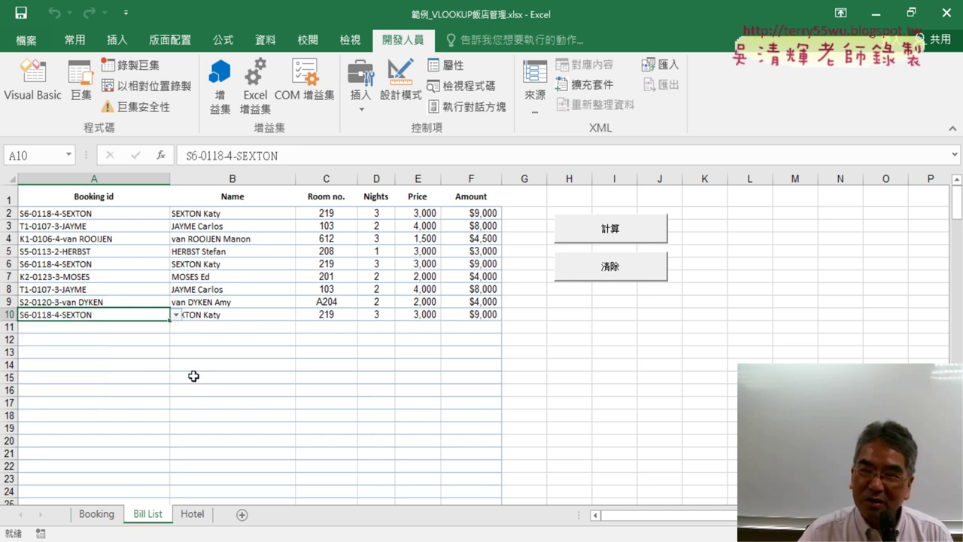
Test the macro by deleting A9:A10, then undo to restore both auto-filled rows
left_click(126, 366)
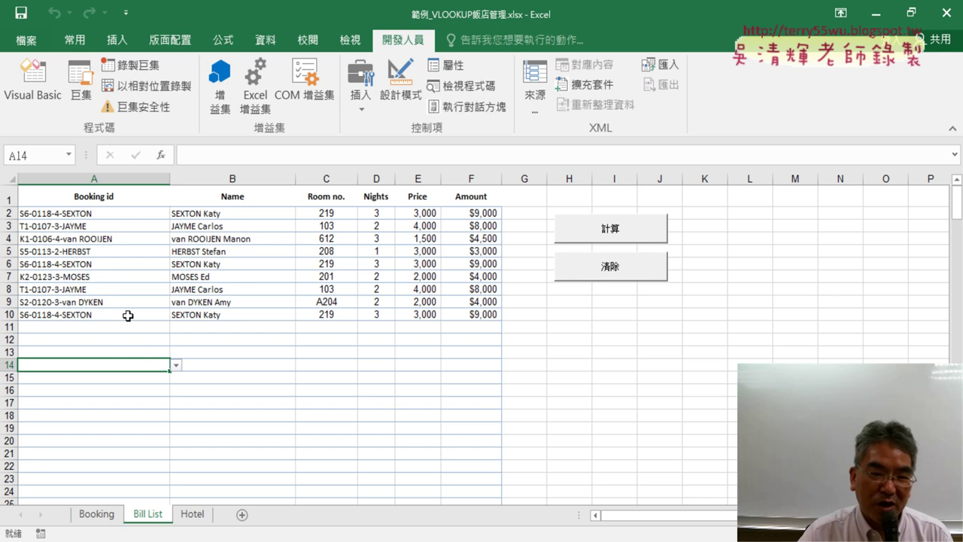
left_click_drag(128, 316, 129, 301)
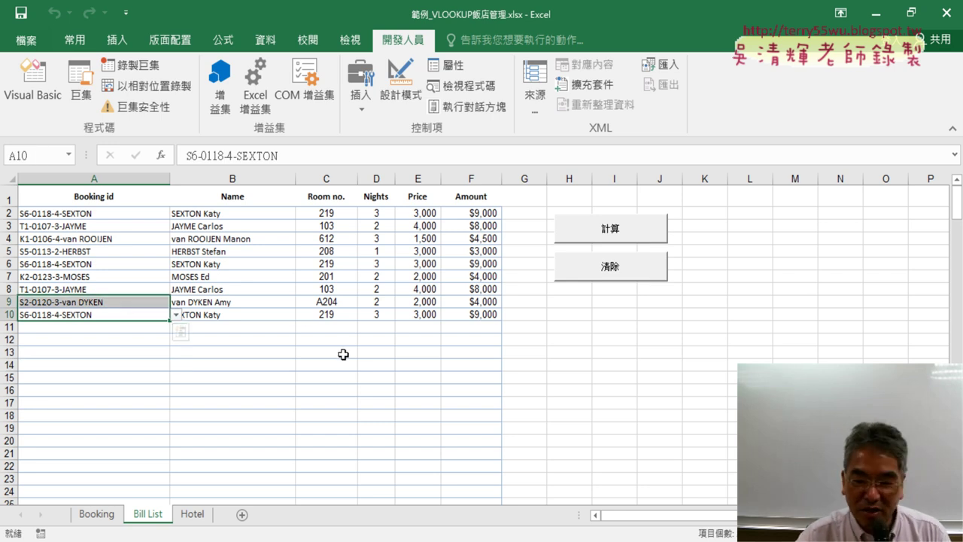
key("Delete")
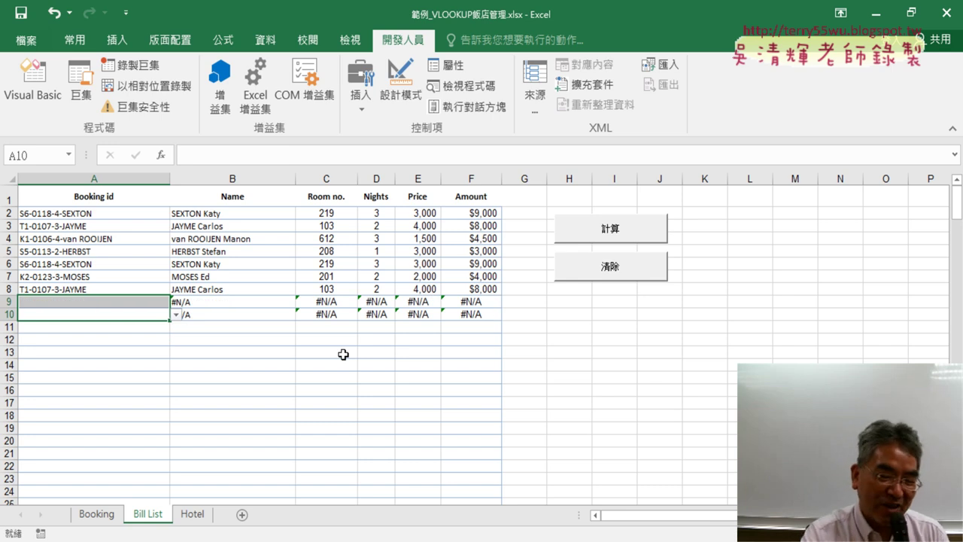
key("ctrl+z")
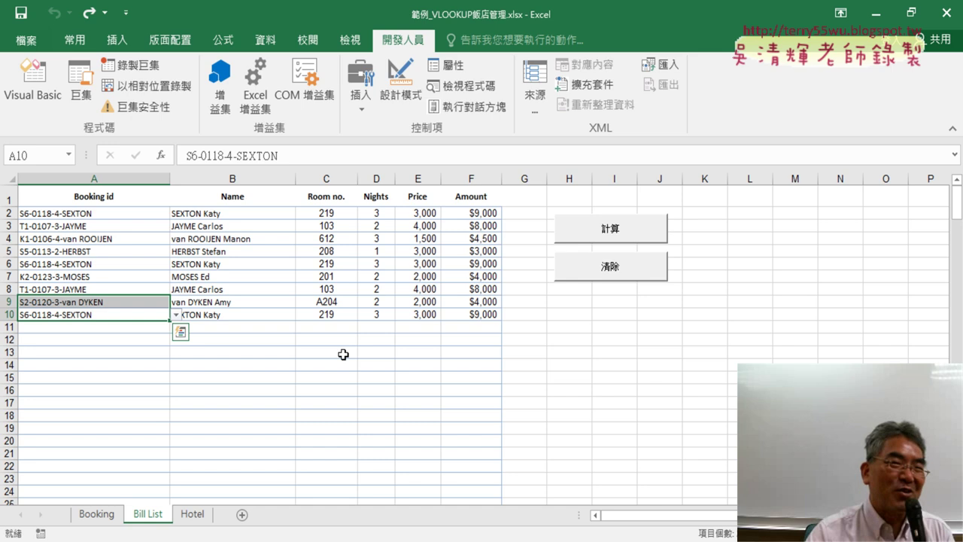
left_click(218, 377)
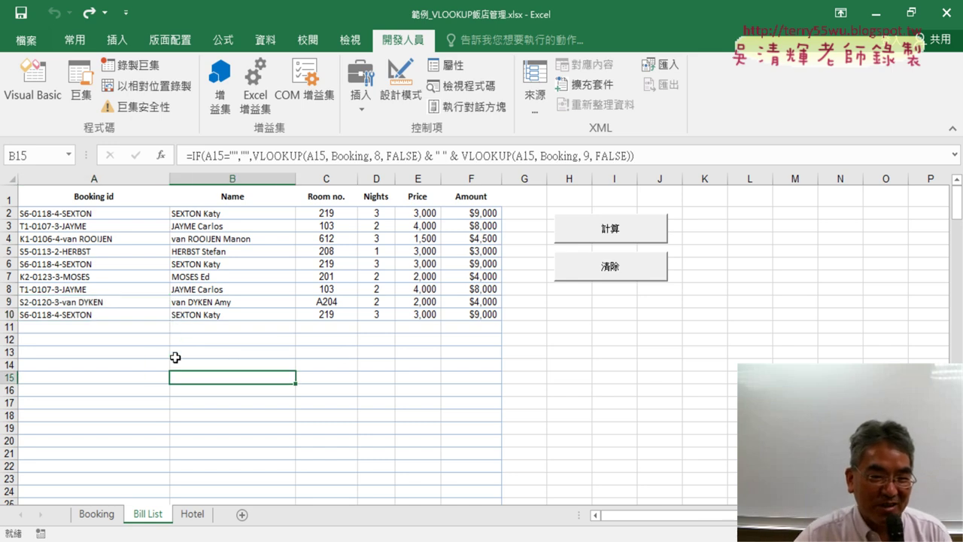
left_click(132, 314)
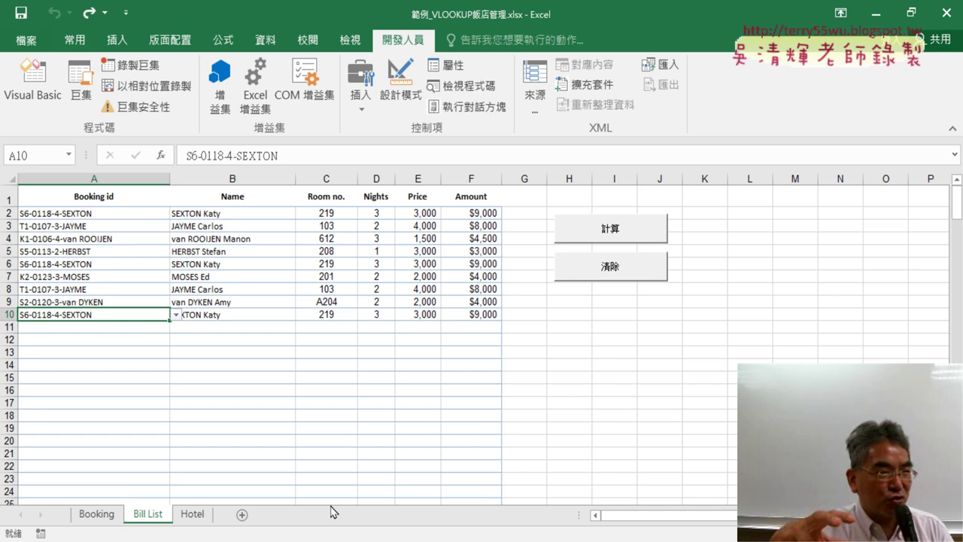
Move and widen the VBA editor to read the whole Worksheet_Change macro, then return to ChatGPT
key("alt+F11")
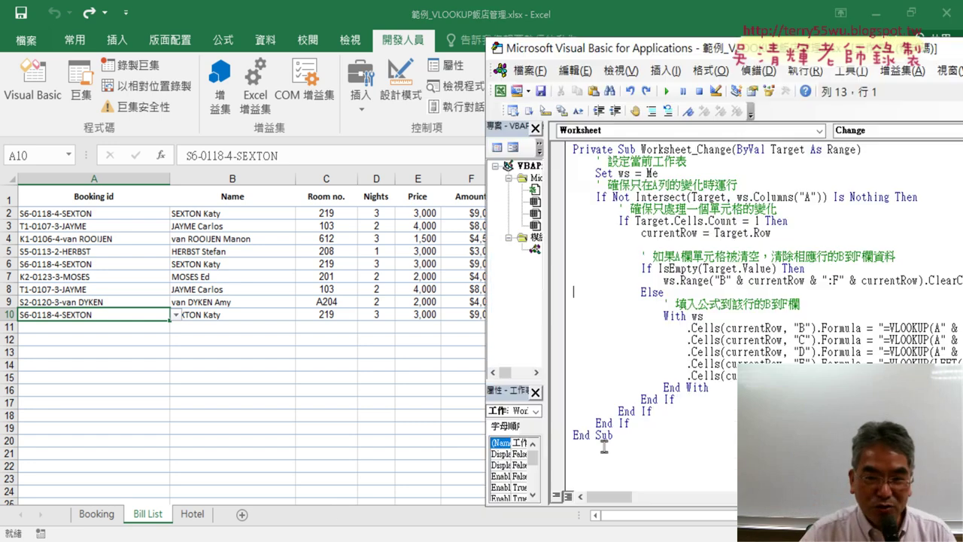
left_click_drag(687, 39, 357, 31)
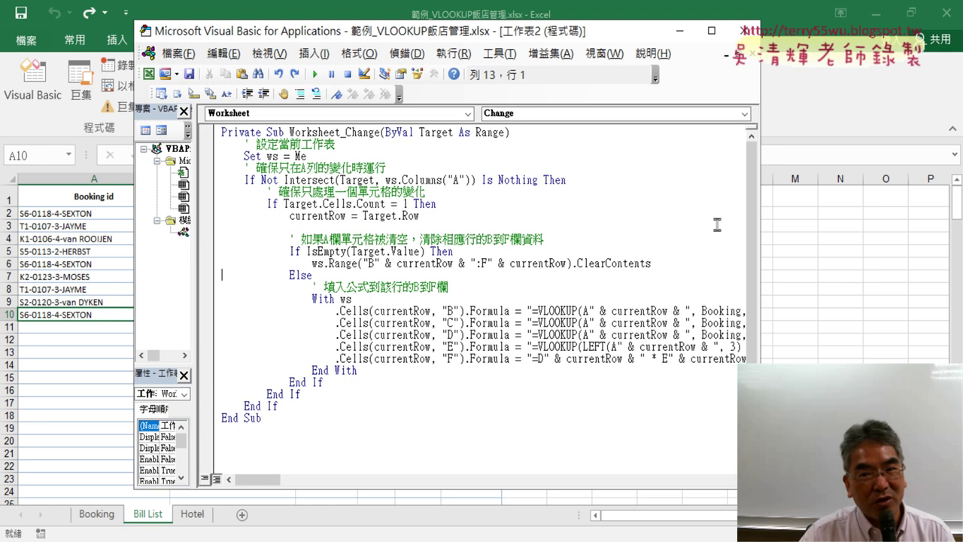
left_click_drag(764, 232, 896, 241)
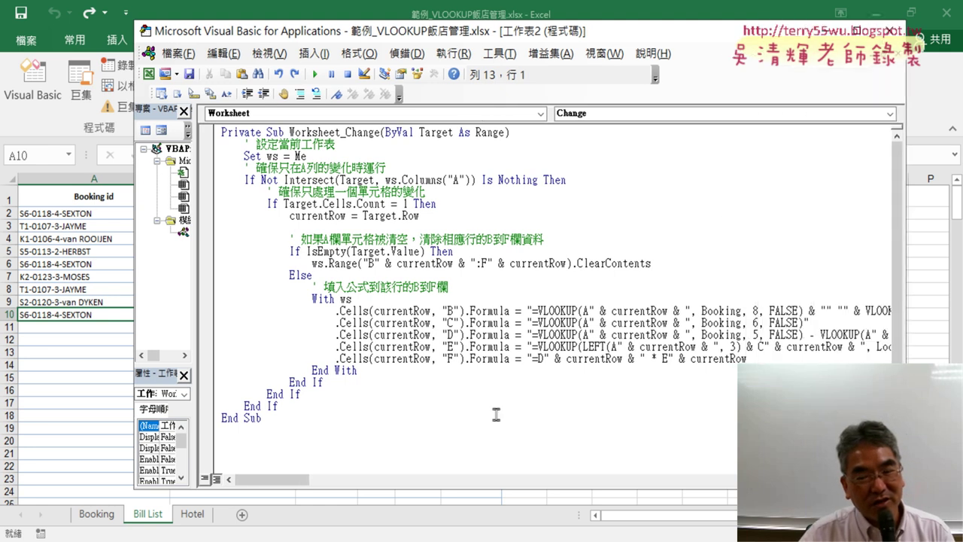
left_click_drag(311, 419, 194, 119)
left_click(368, 406)
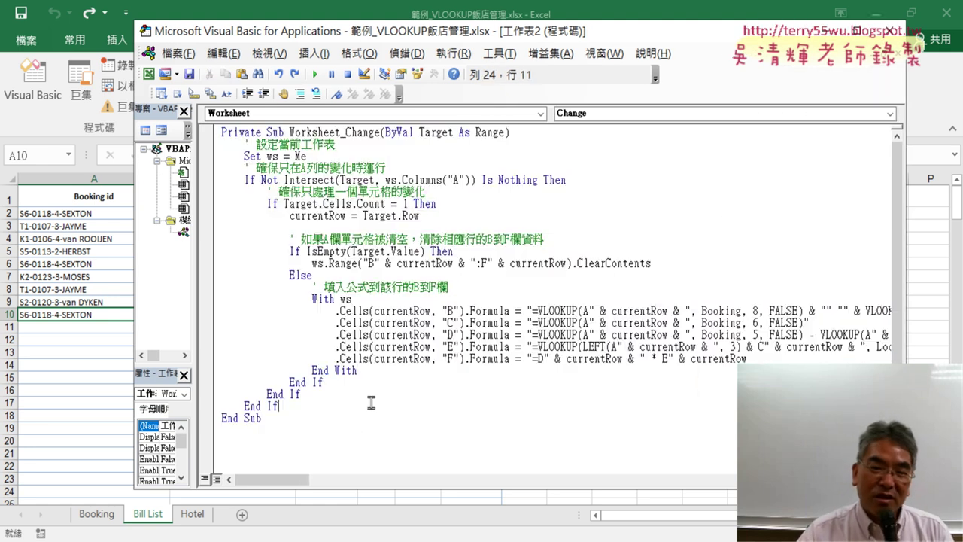
left_click(355, 440)
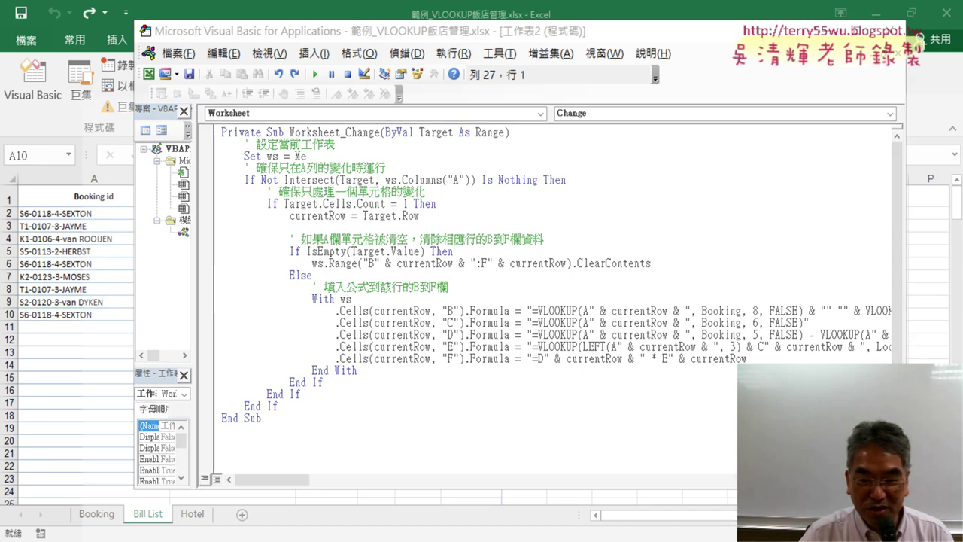
key("alt+Tab")
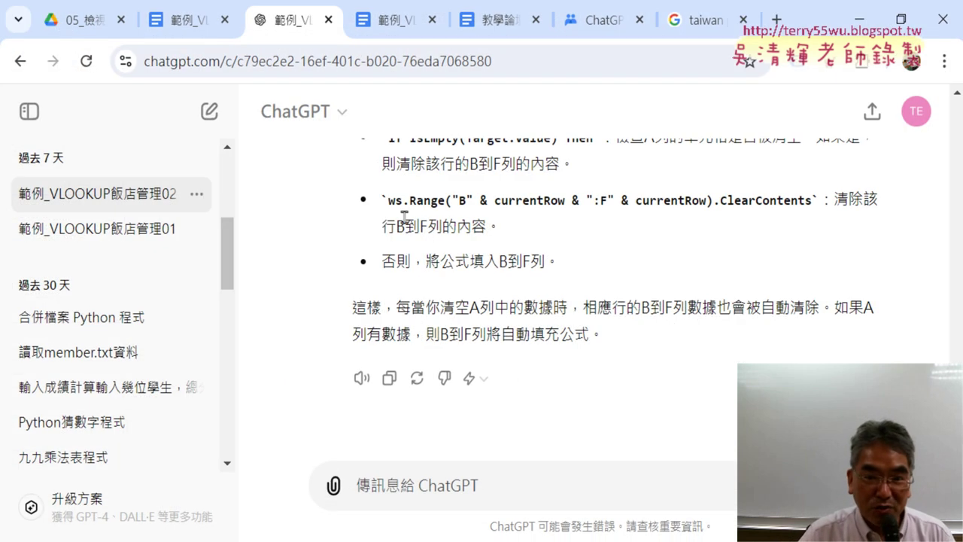
Switch to the 範例_VLOOKUP飯店管理 notes in Google Docs and scroll to the Q: heading
left_click(188, 18)
scroll(364, 300, "down", 4)
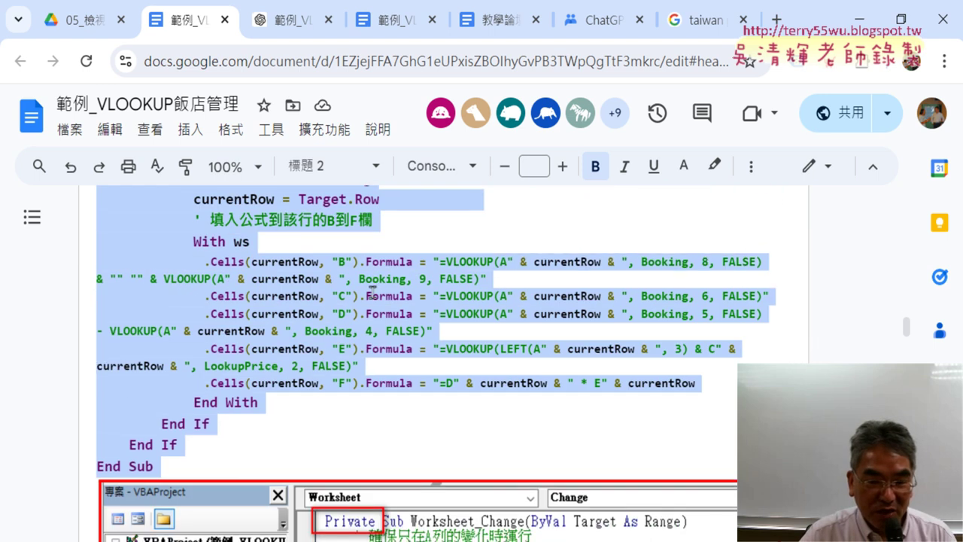
scroll(364, 299, "down", 5)
scroll(198, 299, "up", 1)
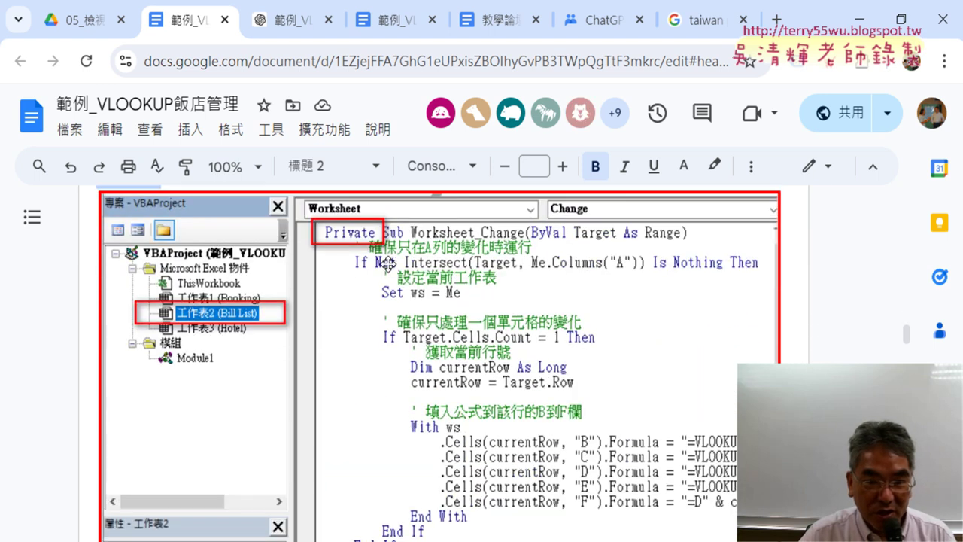
scroll(497, 331, "down", 4)
scroll(172, 295, "down", 1)
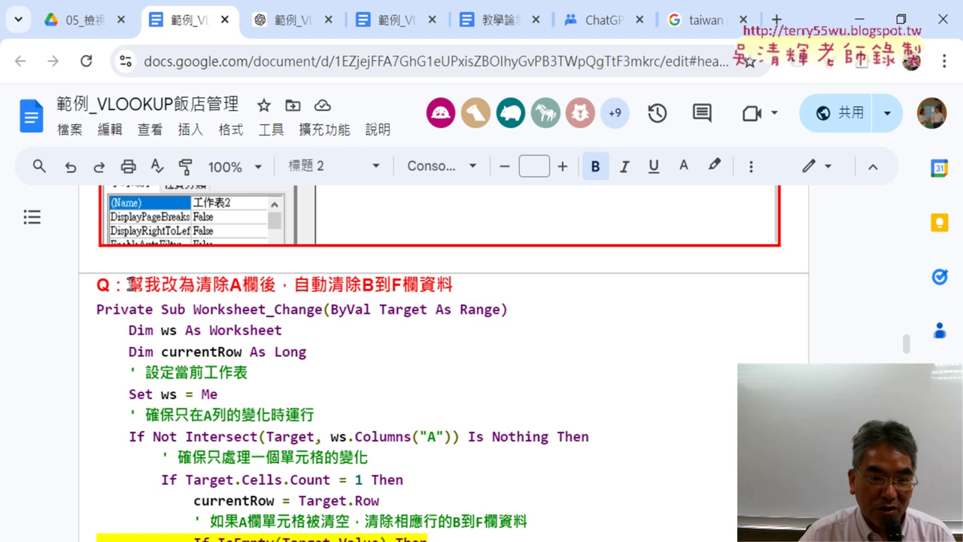
left_click_drag(126, 285, 453, 284)
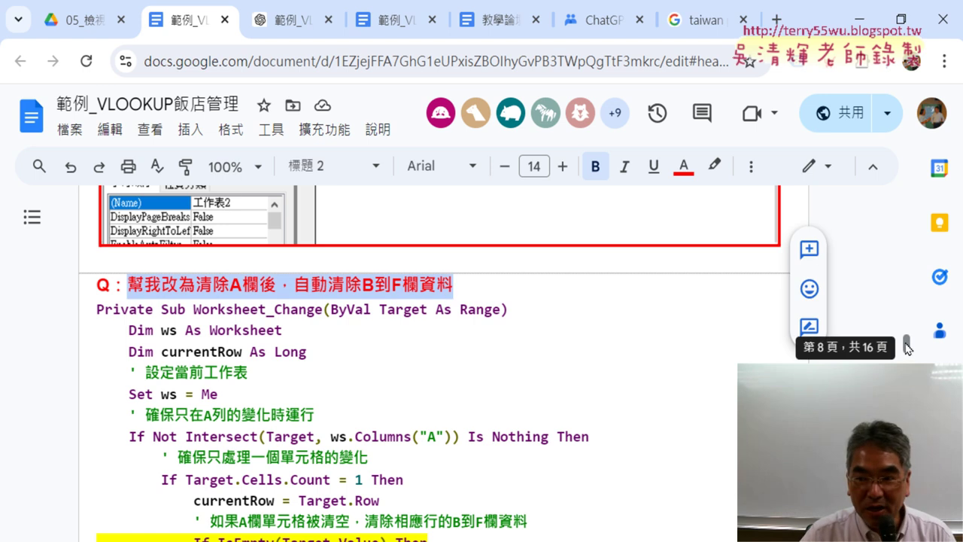
Select the yellow-highlighted If IsEmpty…ClearContents…Else lines in the notes
scroll(602, 333, "down", 2)
scroll(85, 226, "down", 4)
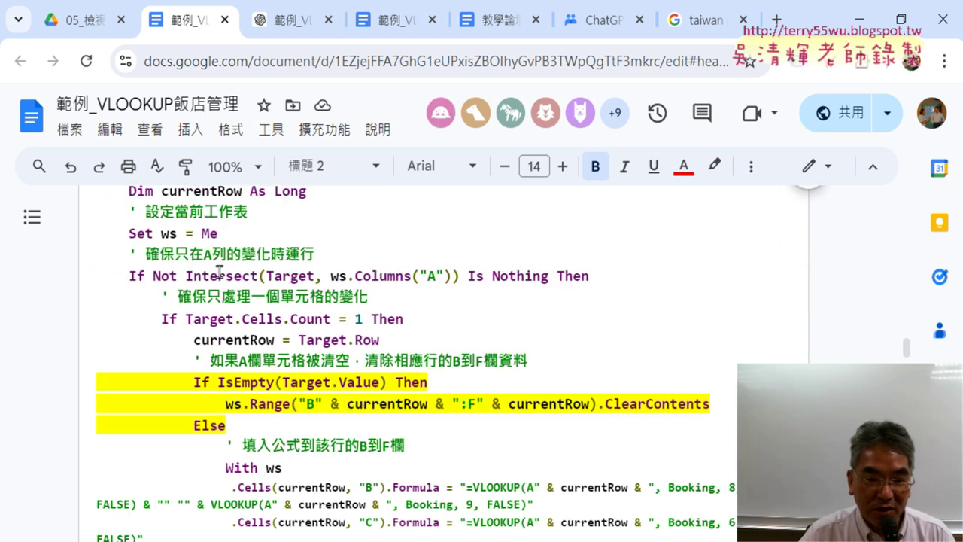
left_click_drag(227, 301, 77, 256)
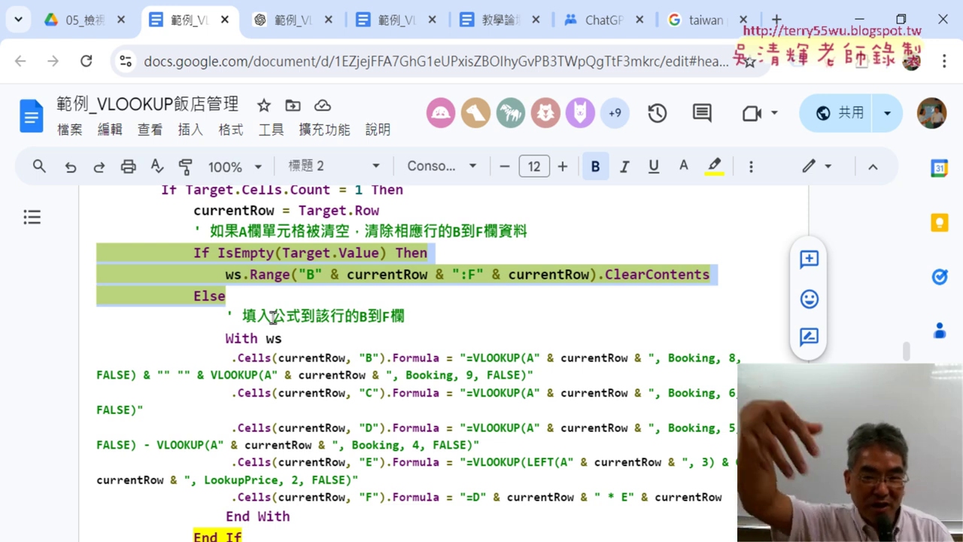
left_click_drag(225, 296, 81, 253)
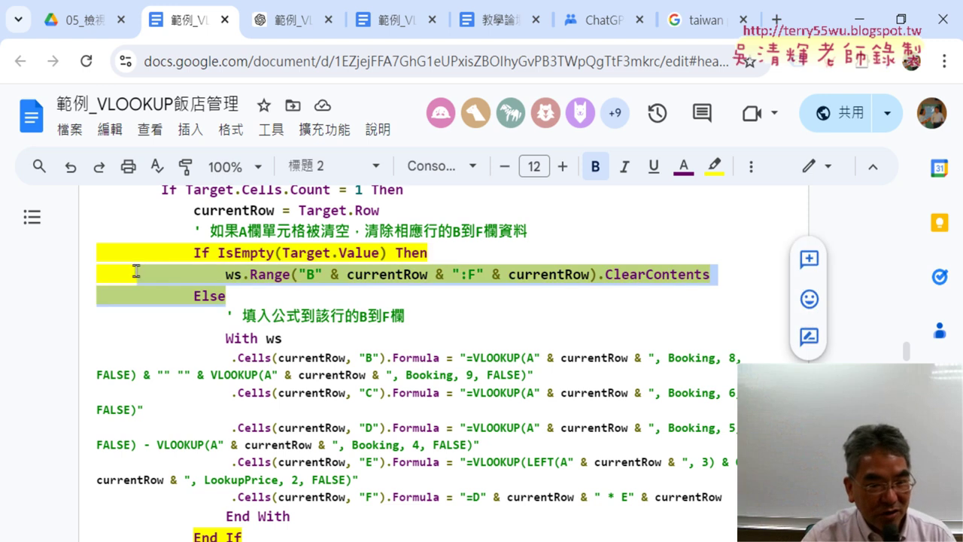
scroll(219, 226, "down", 2)
scroll(210, 235, "up", 2)
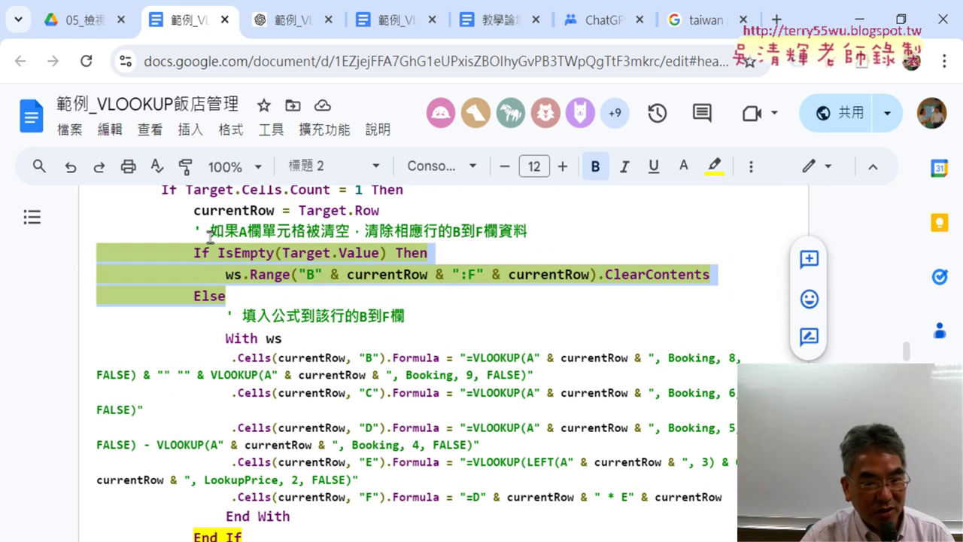